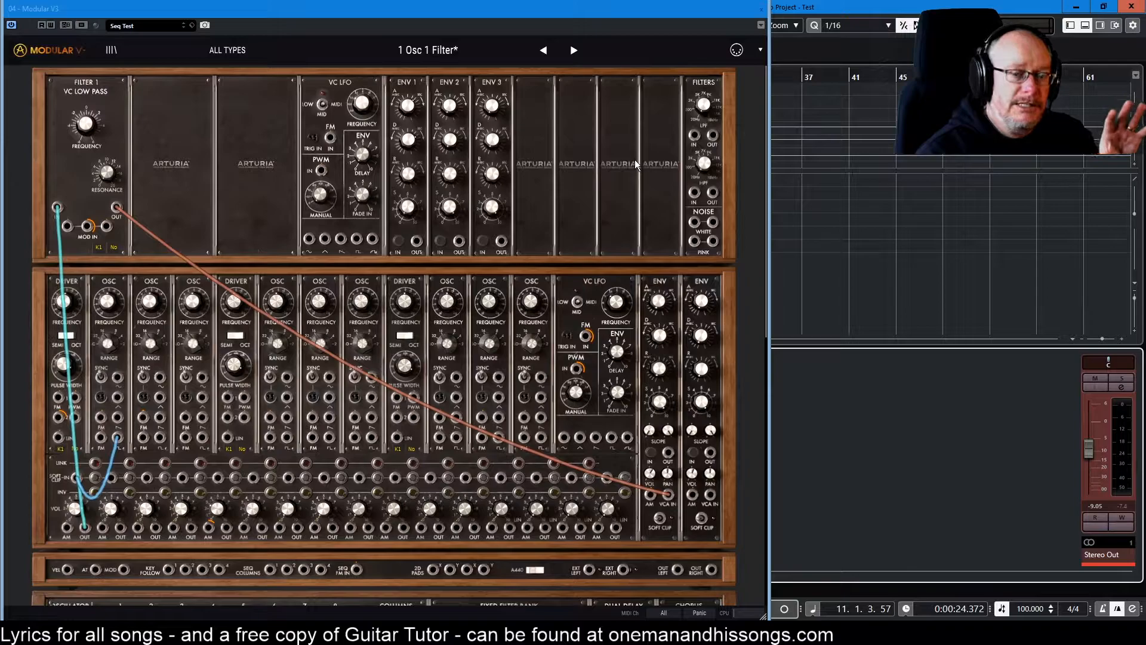
- Patch the lower VC LFO's first waveform output into the first oscillator driver's FM input and adjust the LFO's frequency and range
mouse_move(576, 332)
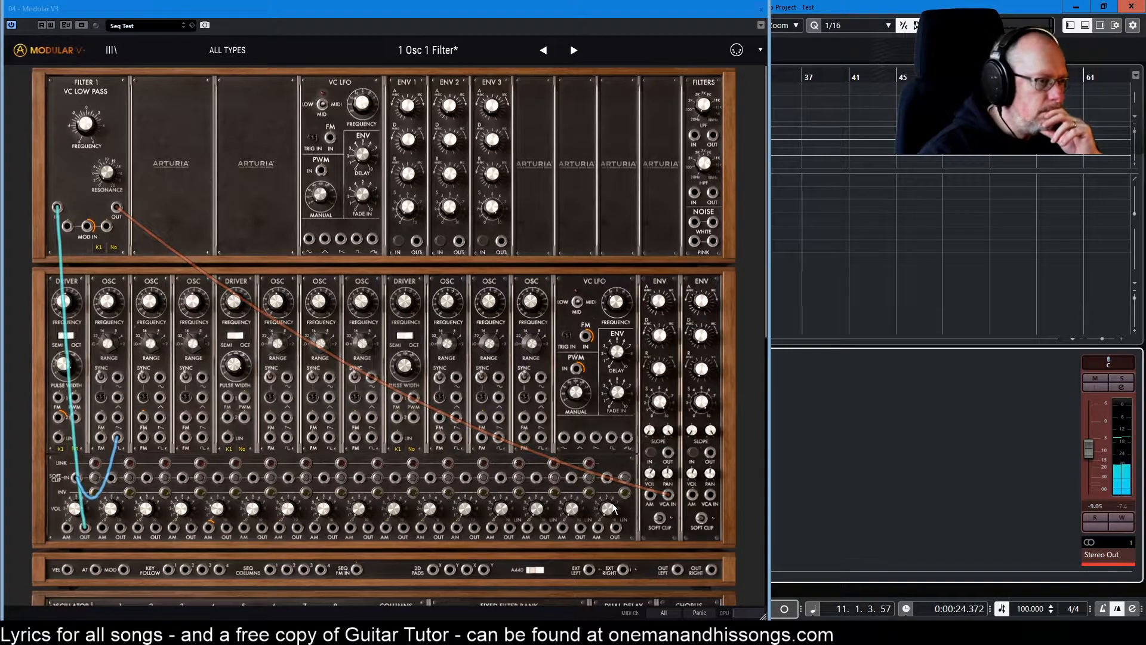
click(565, 439)
drag(565, 439, 59, 418)
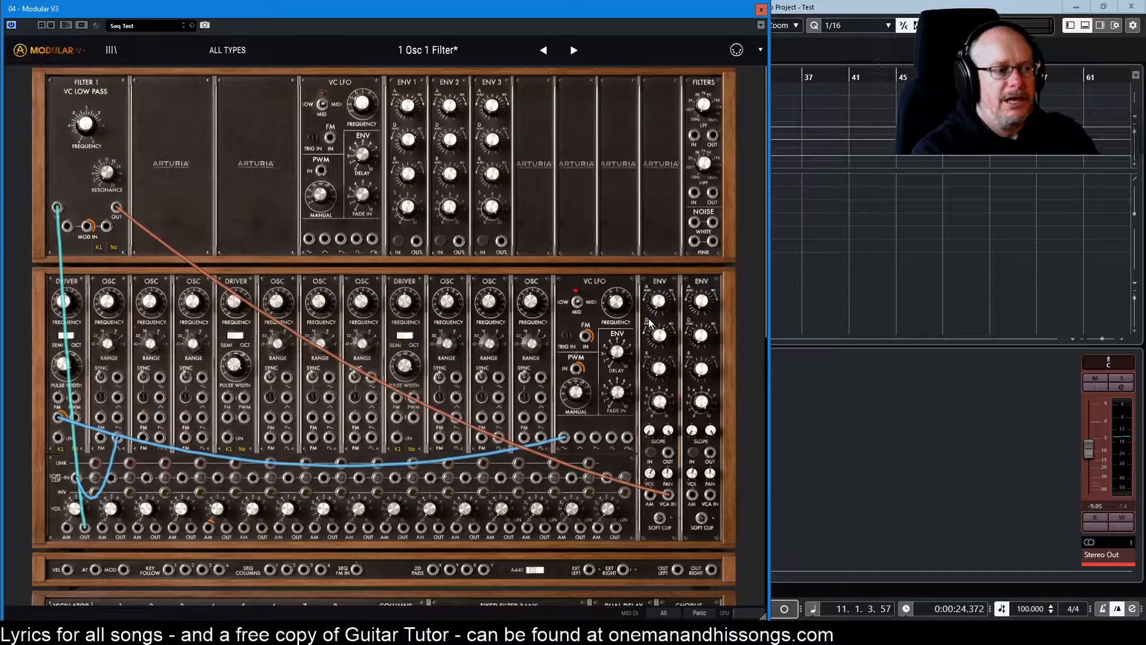
mouse_move(620, 307)
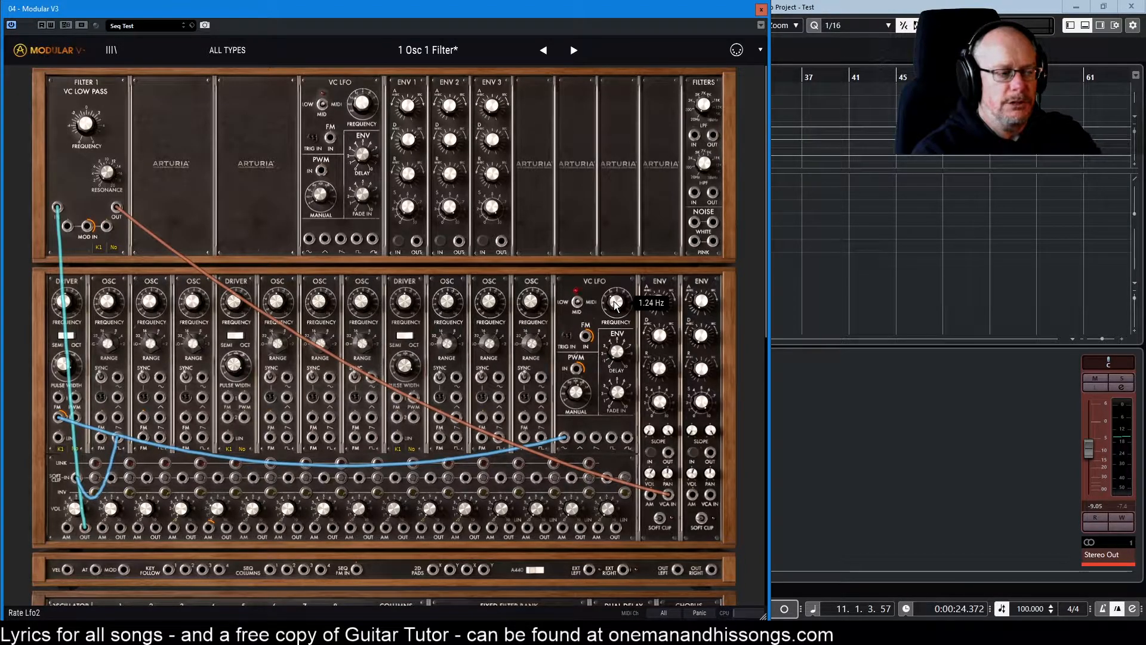
mouse_move(616, 302)
mouse_down()
mouse_move(616, 286)
mouse_move(617, 302)
mouse_up()
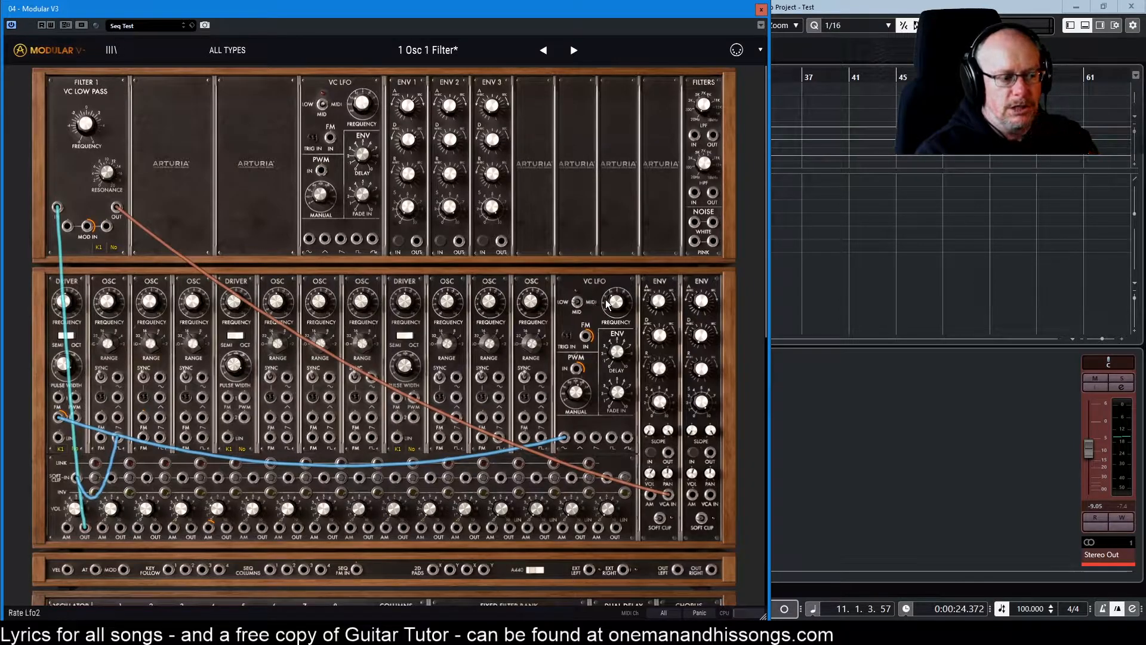
mouse_move(606, 303)
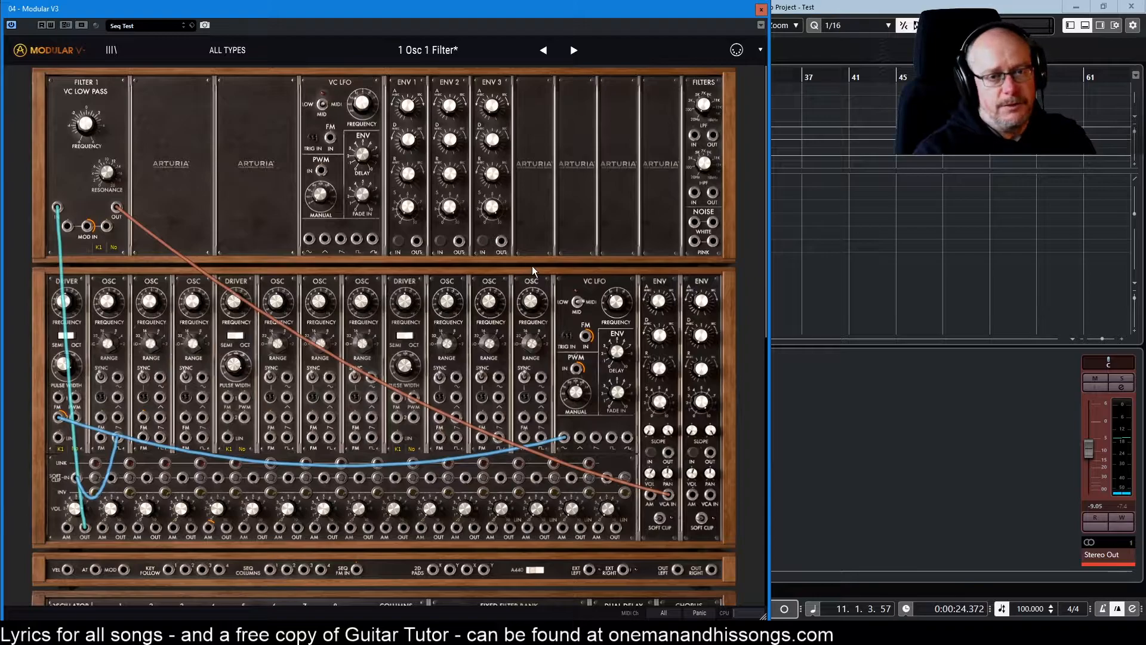
click(575, 303)
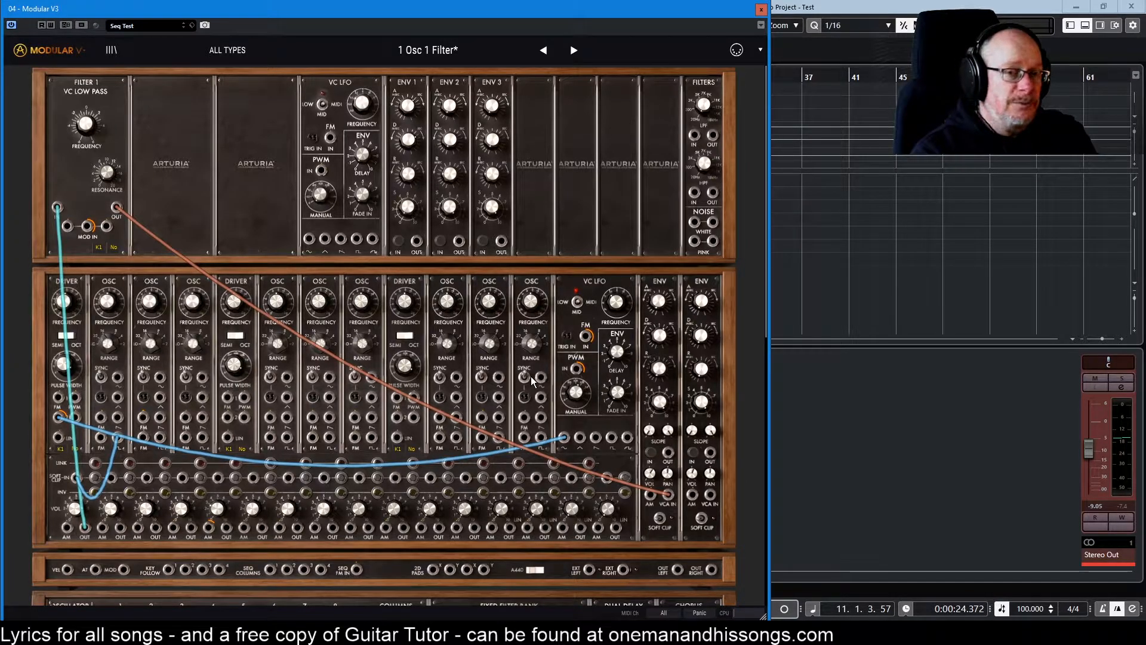
- Try the lower VC LFO's third, fourth and fifth waveform outputs in turn as the source for the first driver's FM input
mouse_move(528, 430)
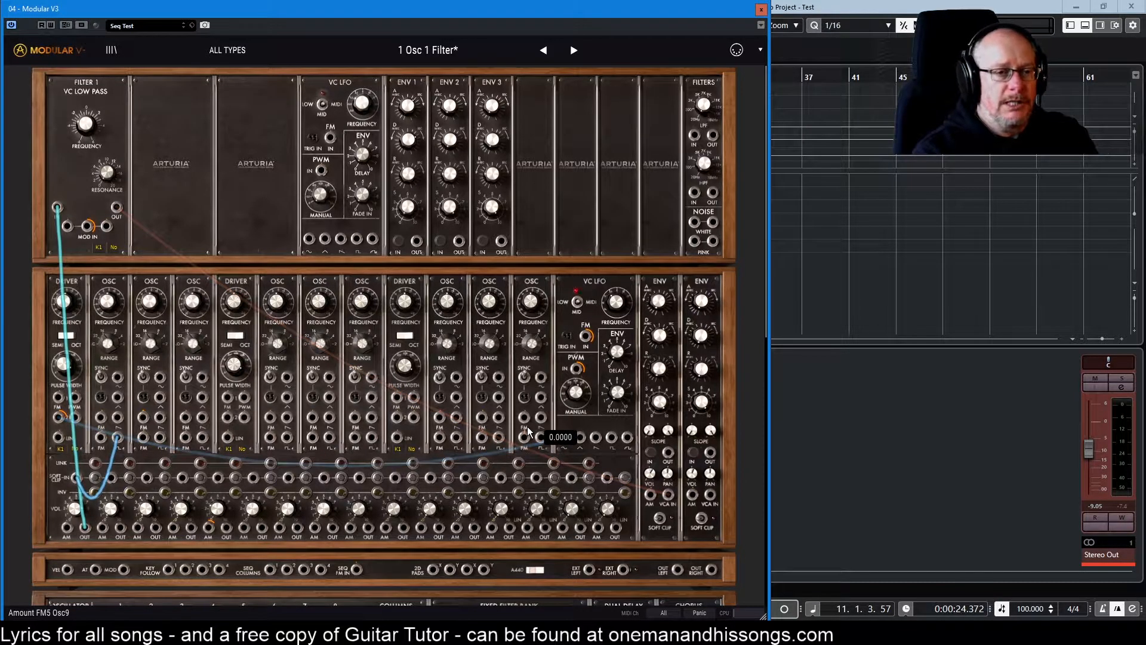
drag(563, 437, 59, 421)
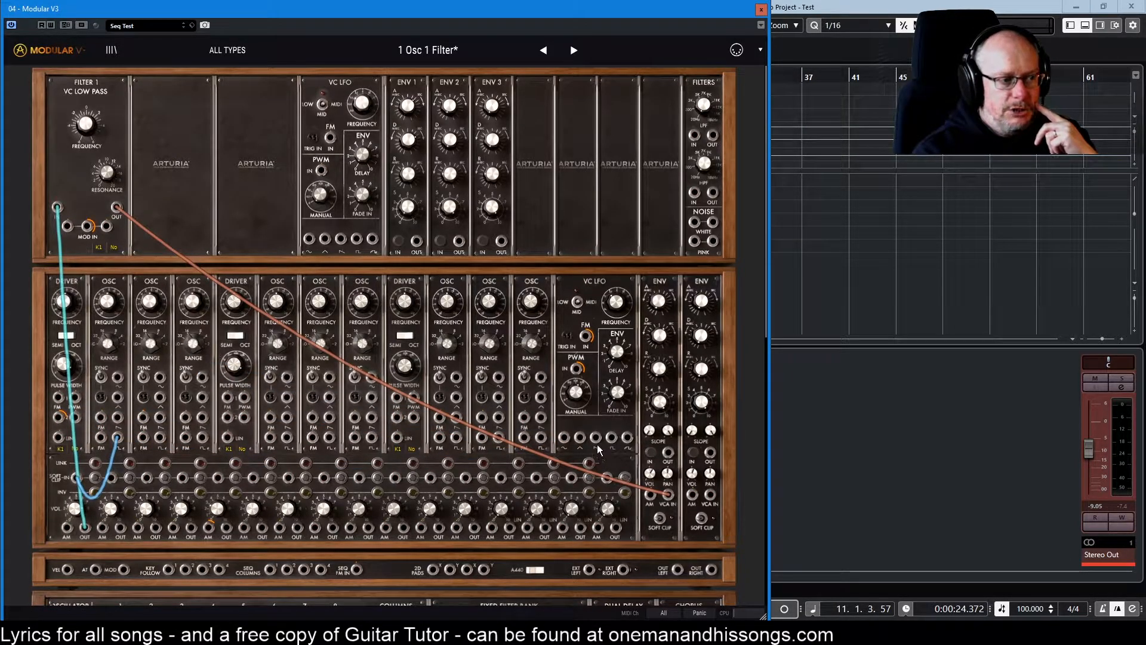
drag(596, 442, 59, 418)
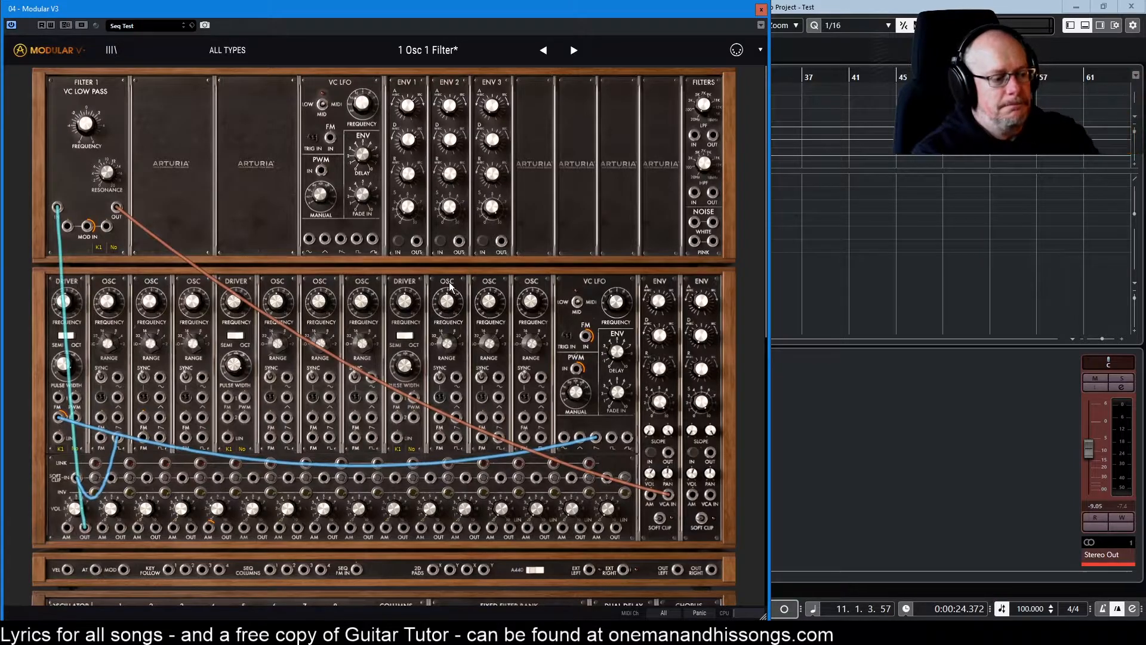
mouse_move(615, 303)
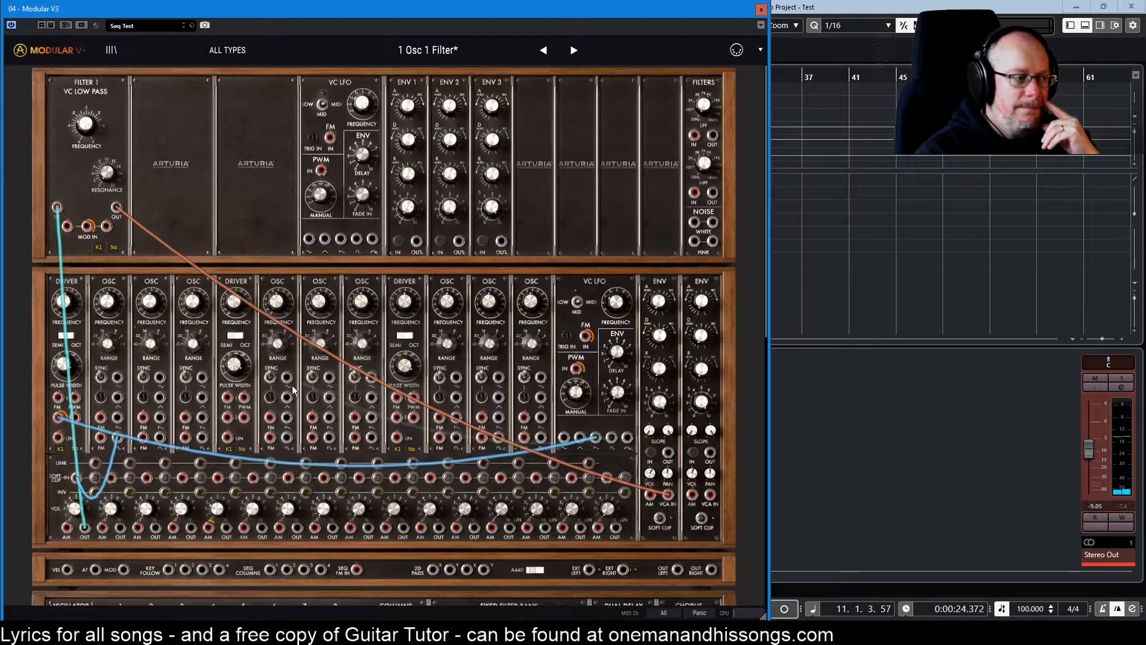
drag(59, 418, 58, 417)
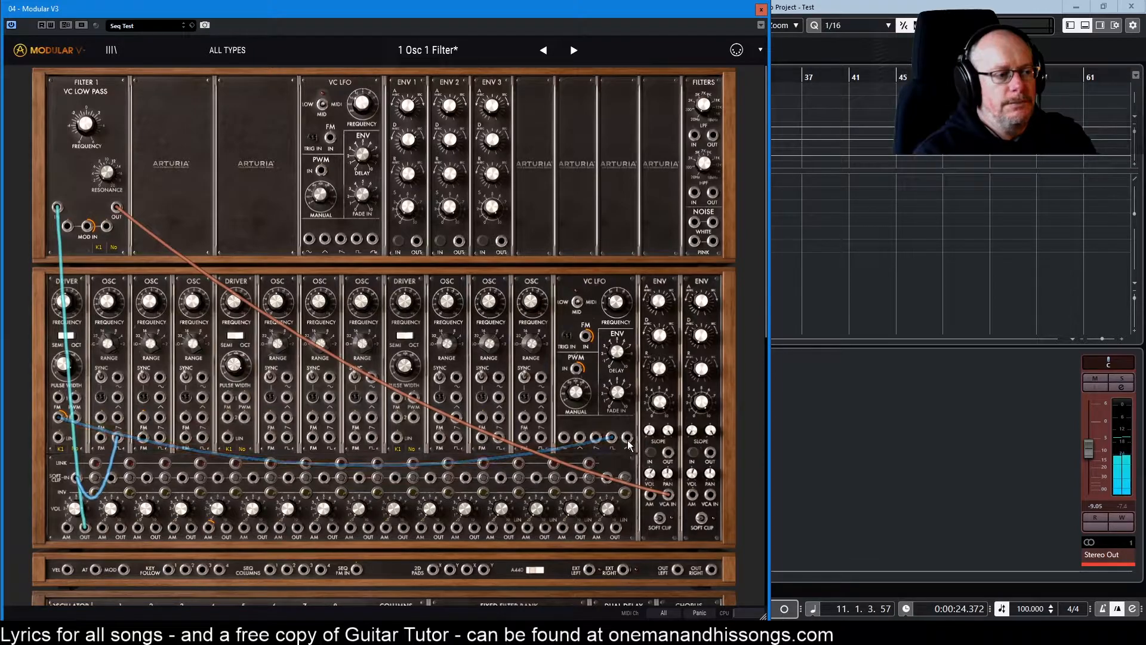
drag(611, 437, 54, 416)
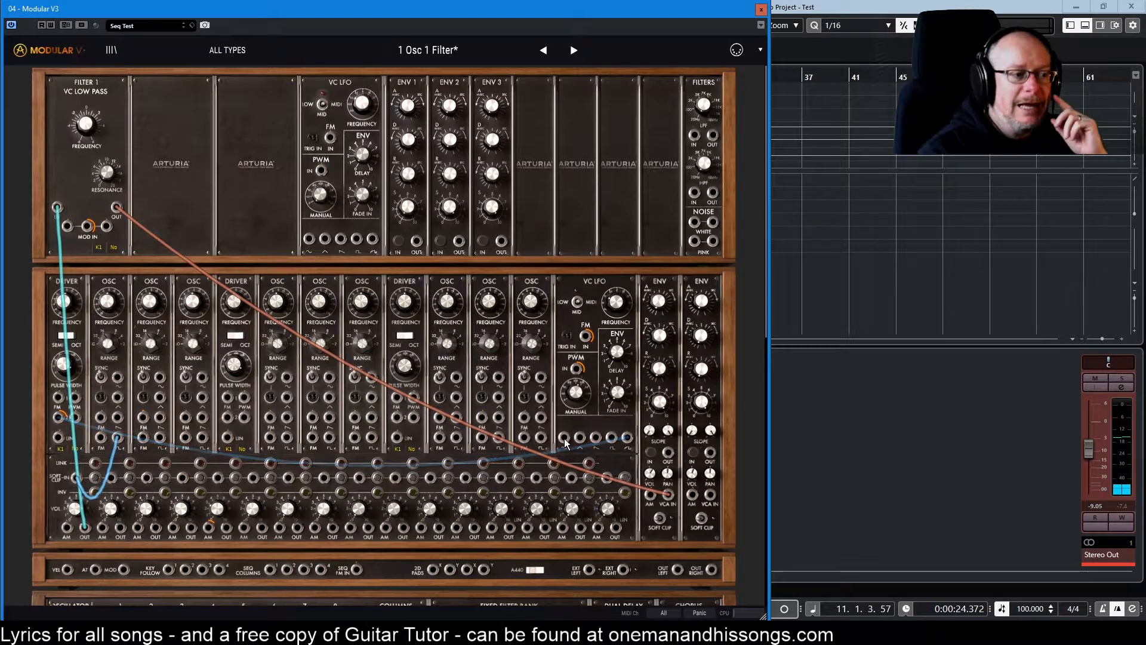
- Patch the LFO's first waveform output back into the first driver's FM input and raise the LFO frequency to about 2.19 Hz
drag(566, 442, 57, 417)
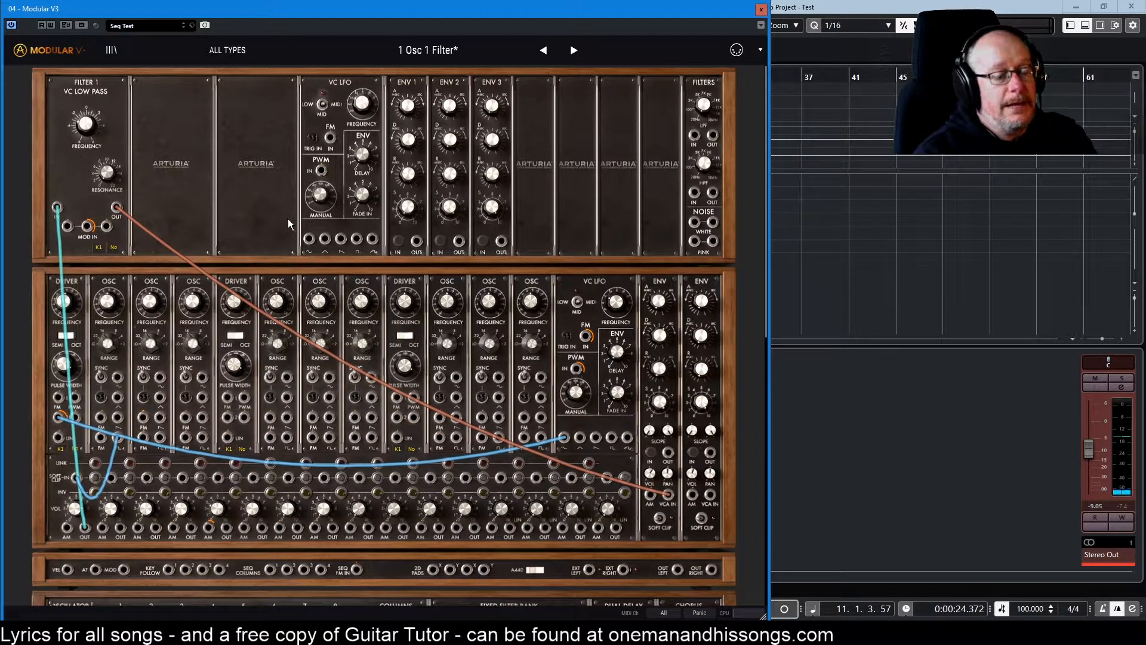
drag(58, 414, 59, 422)
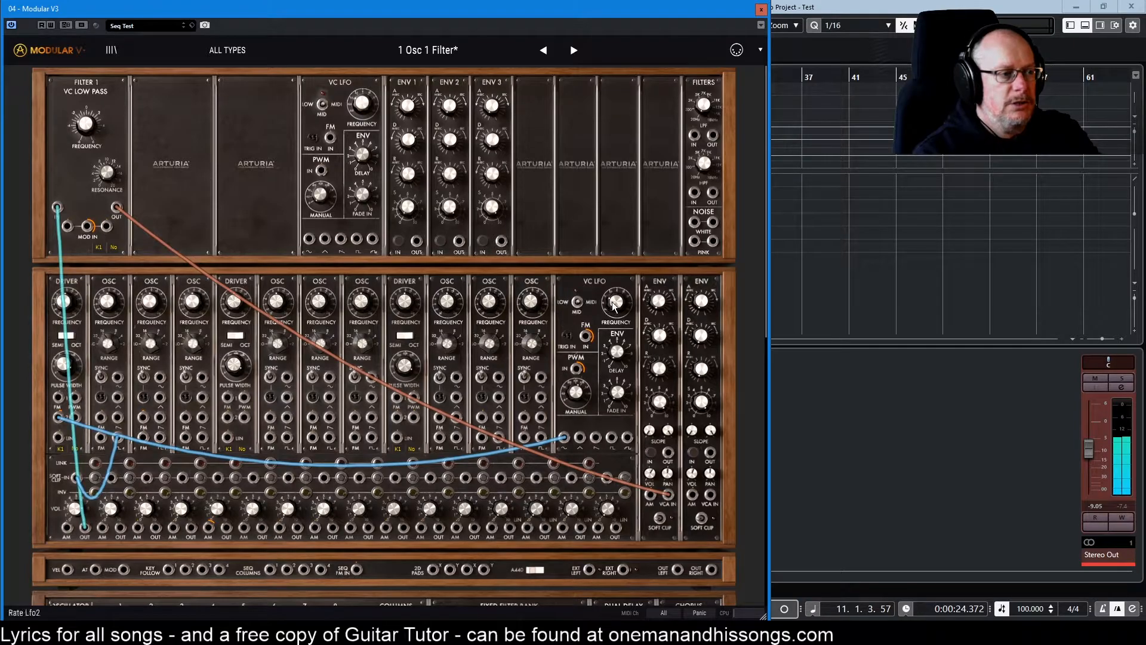
drag(616, 302, 616, 292)
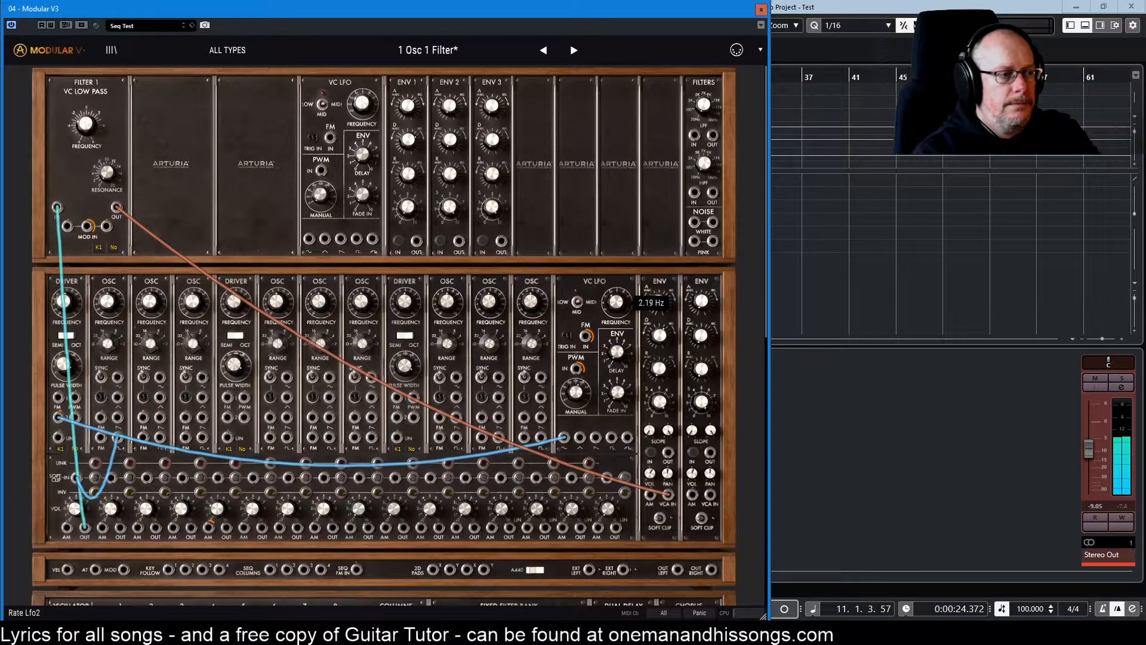
drag(616, 302, 615, 302)
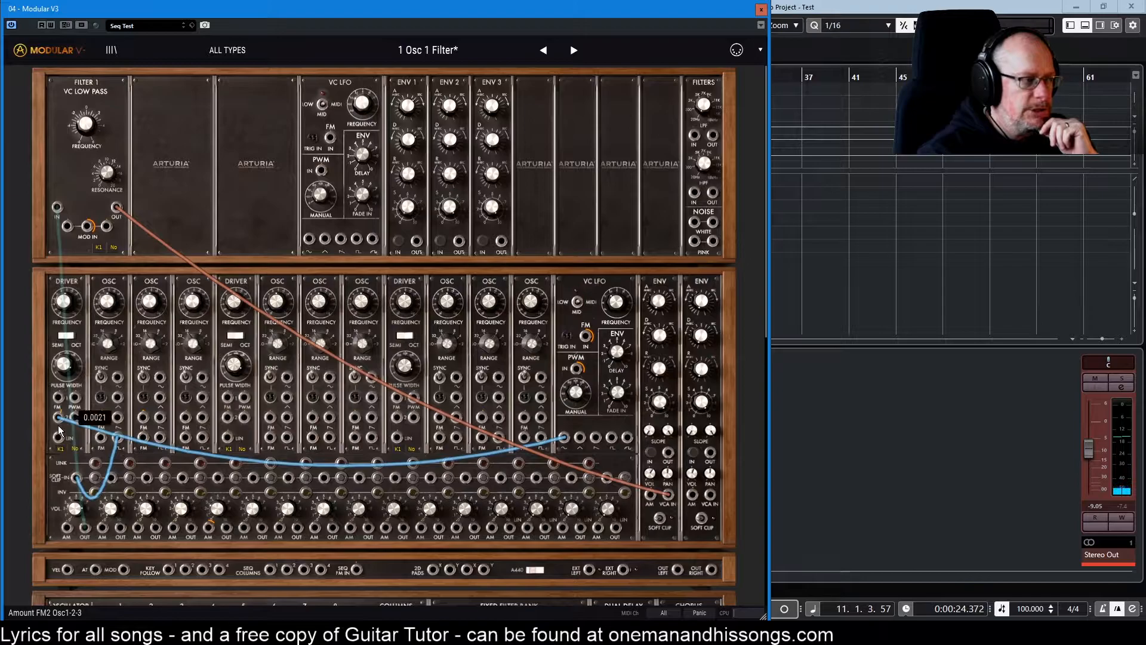
- Disconnect the LFO from the first driver's FM input and patch its first waveform output into mixer channel 1's AM input
drag(57, 417, 118, 401)
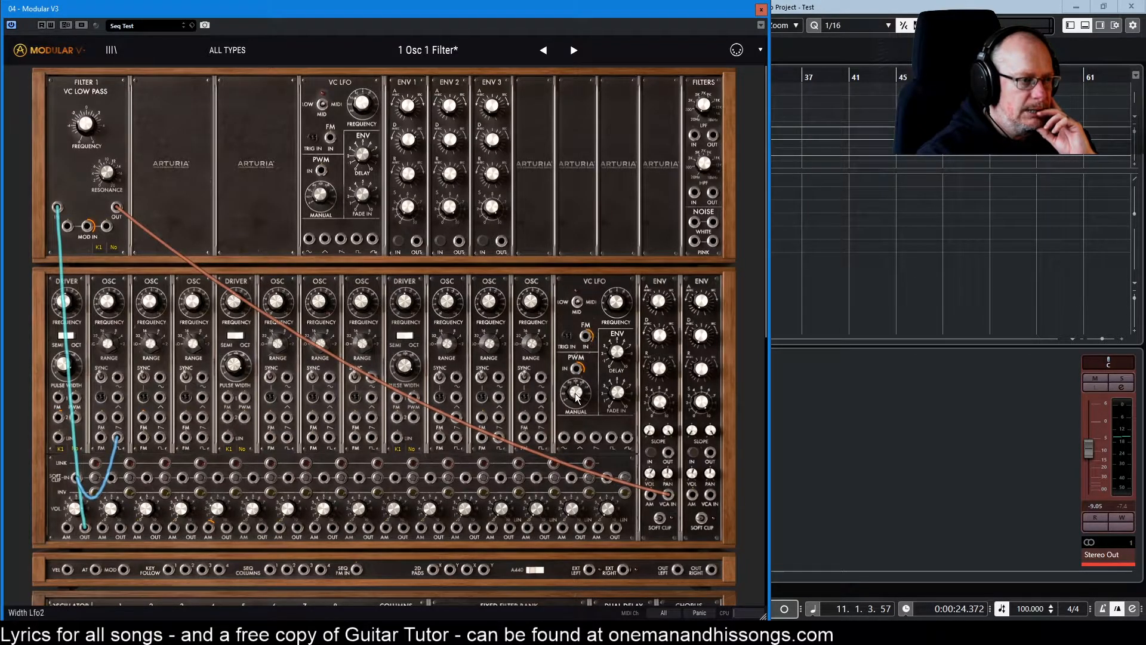
drag(564, 440, 62, 494)
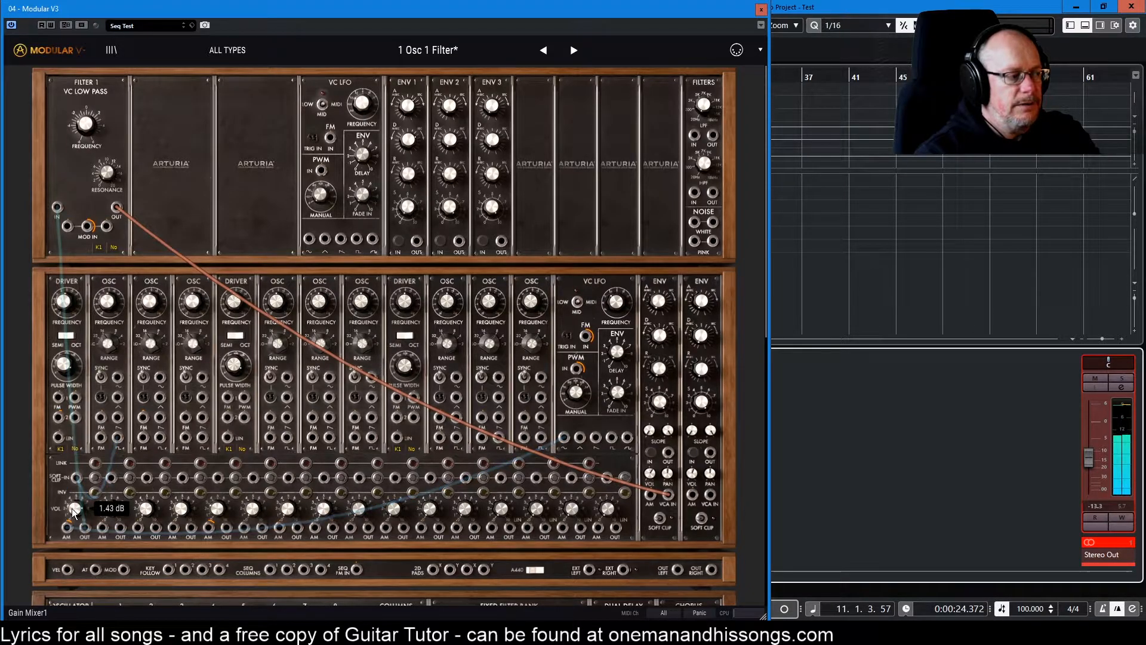
mouse_move(70, 525)
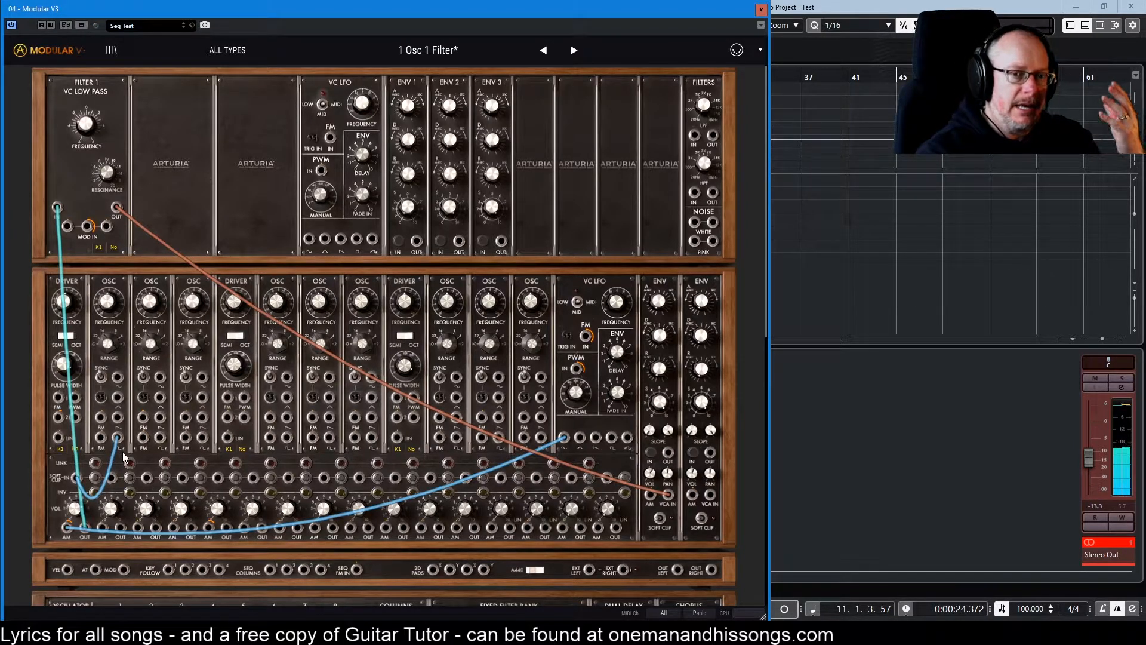
drag(125, 462, 118, 438)
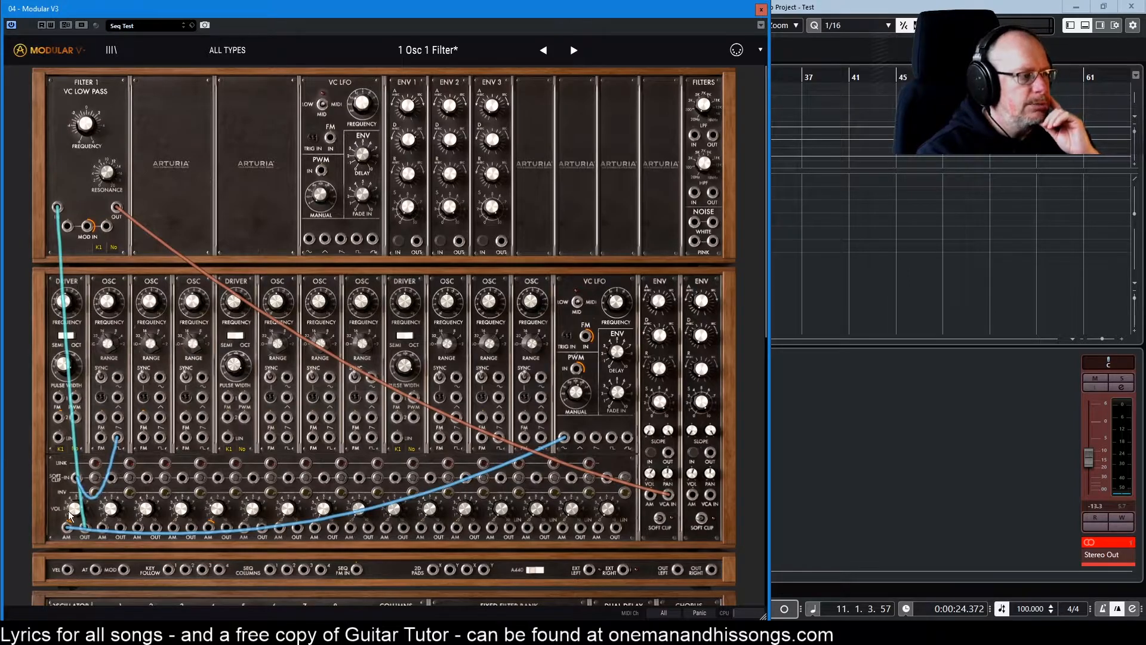
- Re-route the LFO's first waveform output from the mixer to Filter 1's middle Mod In and lower the filter cutoff to 20 Hz
drag(66, 528, 294, 409)
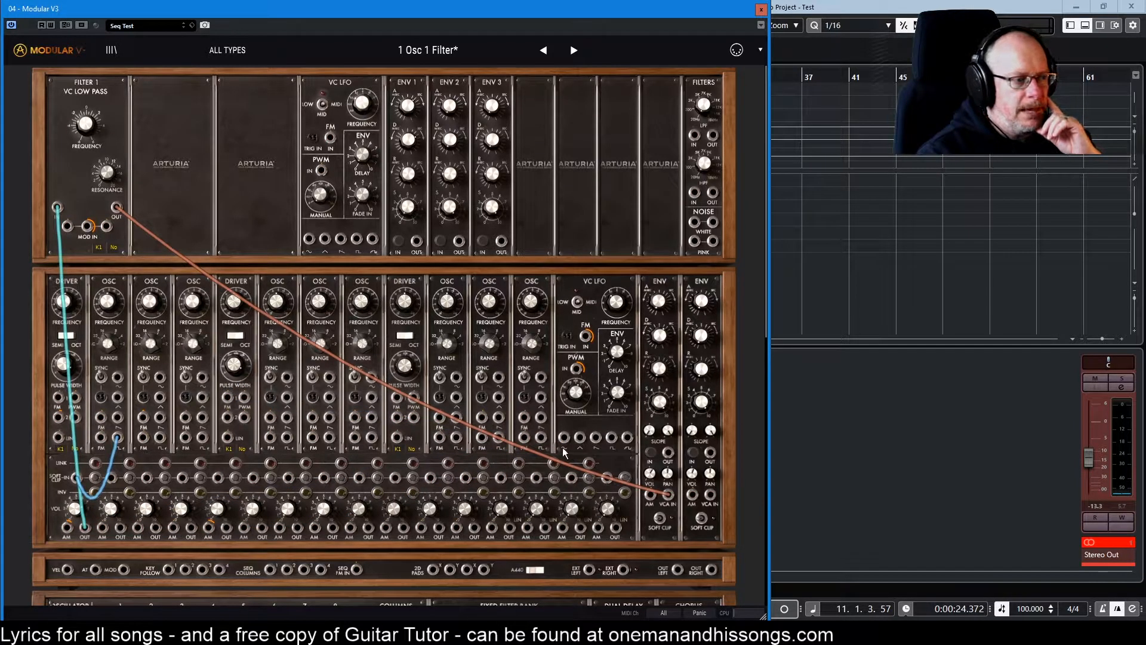
drag(565, 437, 88, 226)
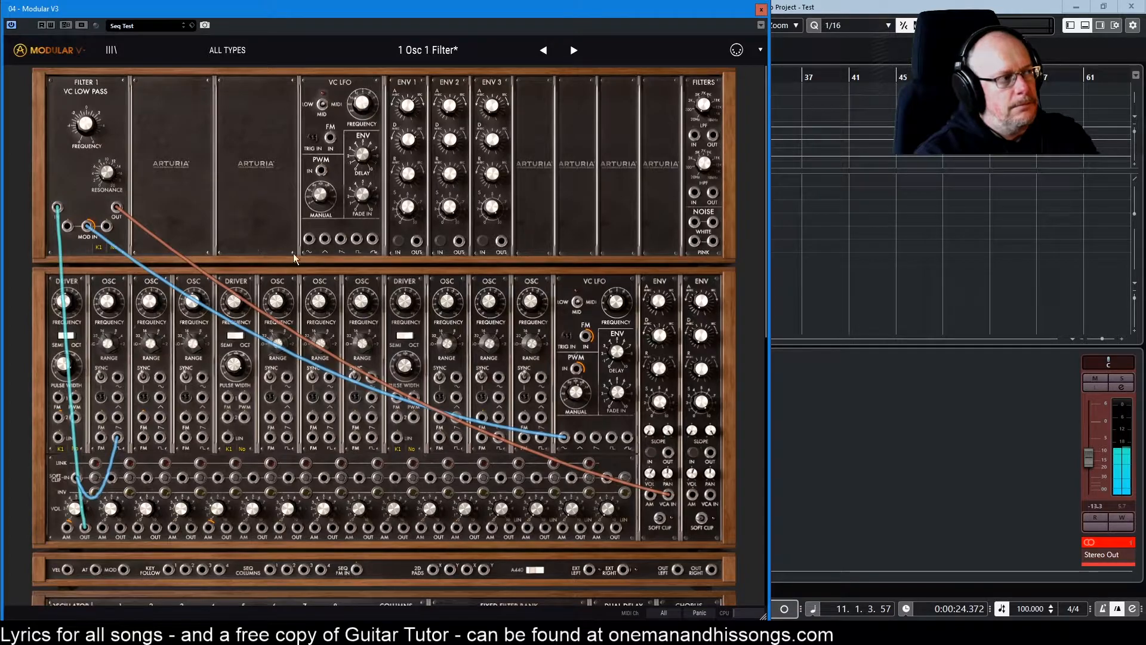
drag(87, 124, 87, 134)
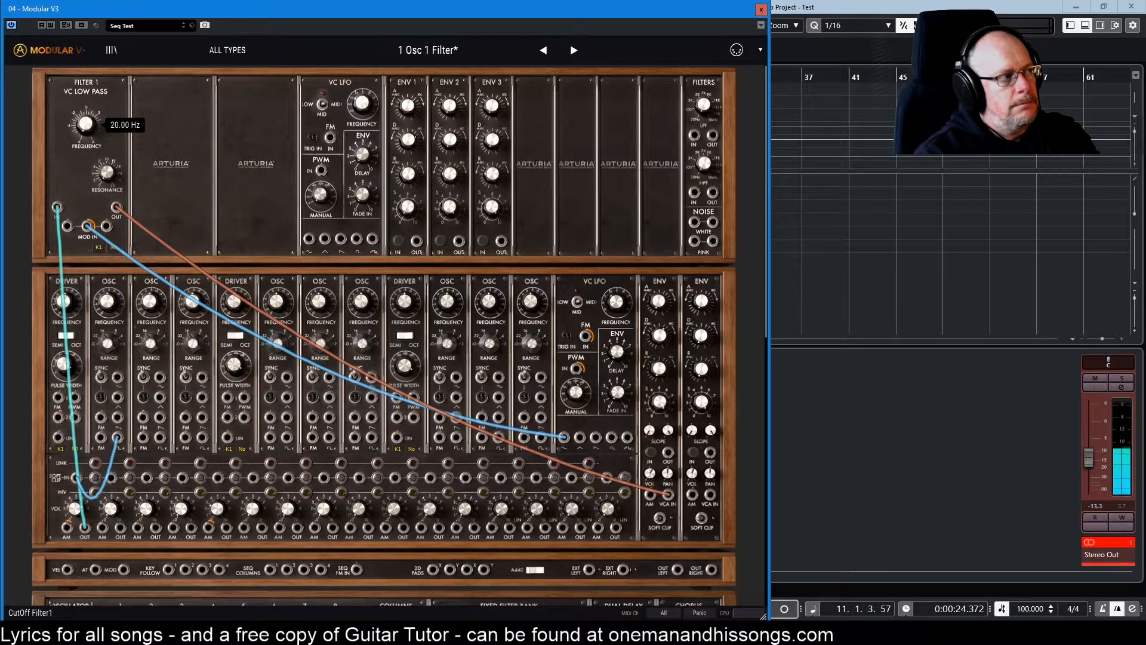
- Tune Filter 1 to a cutoff of about 89 Hz, resonance of about 11.4 and LFO modulation amount of about 0.51
mouse_move(89, 224)
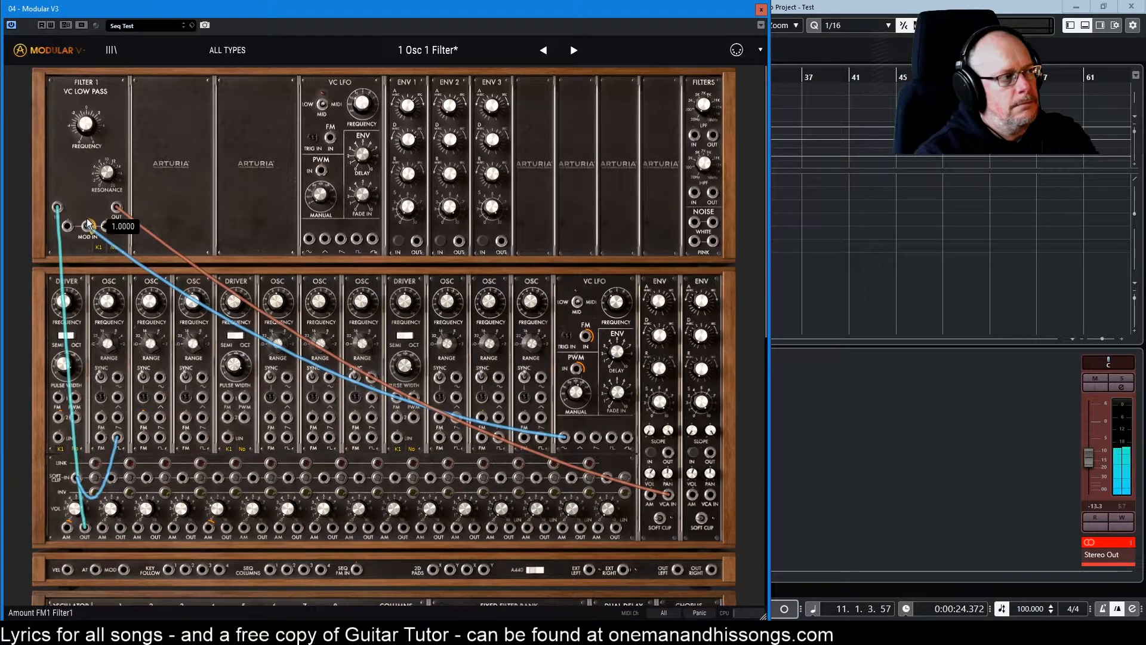
drag(90, 225, 91, 219)
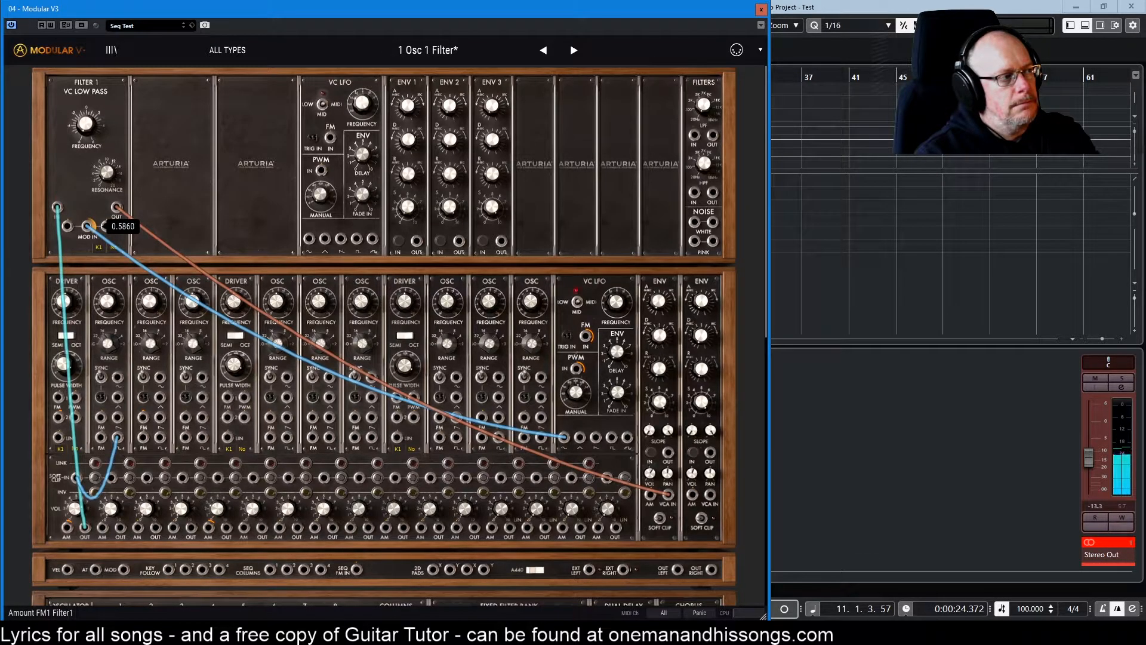
mouse_move(91, 130)
drag(91, 130, 91, 121)
drag(107, 173, 107, 164)
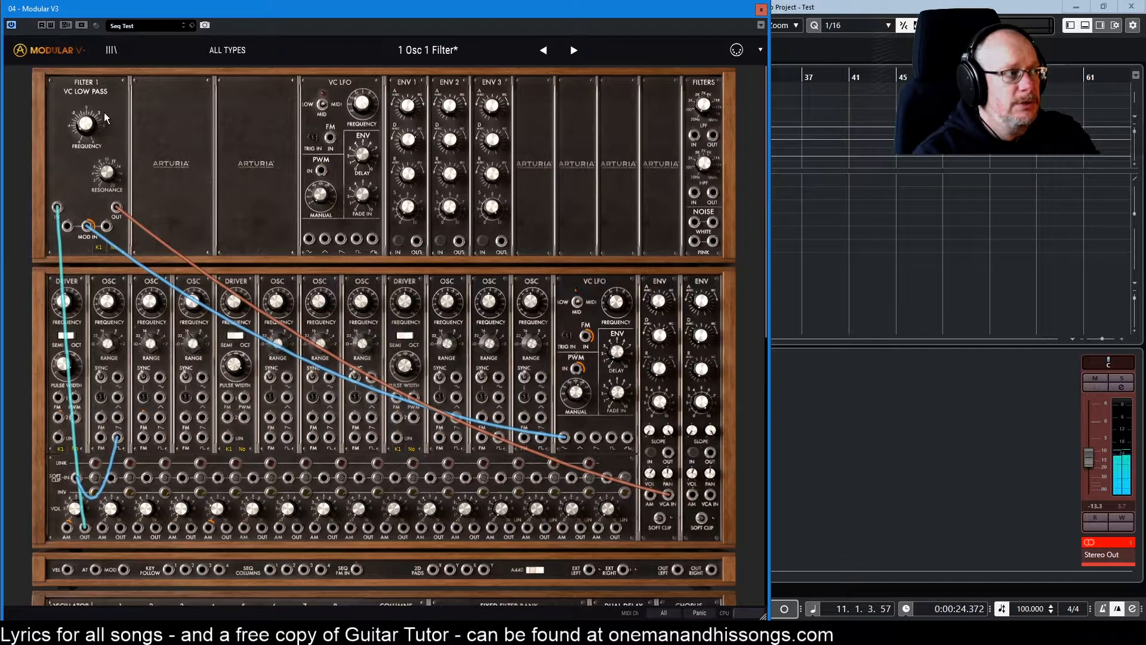
mouse_move(88, 124)
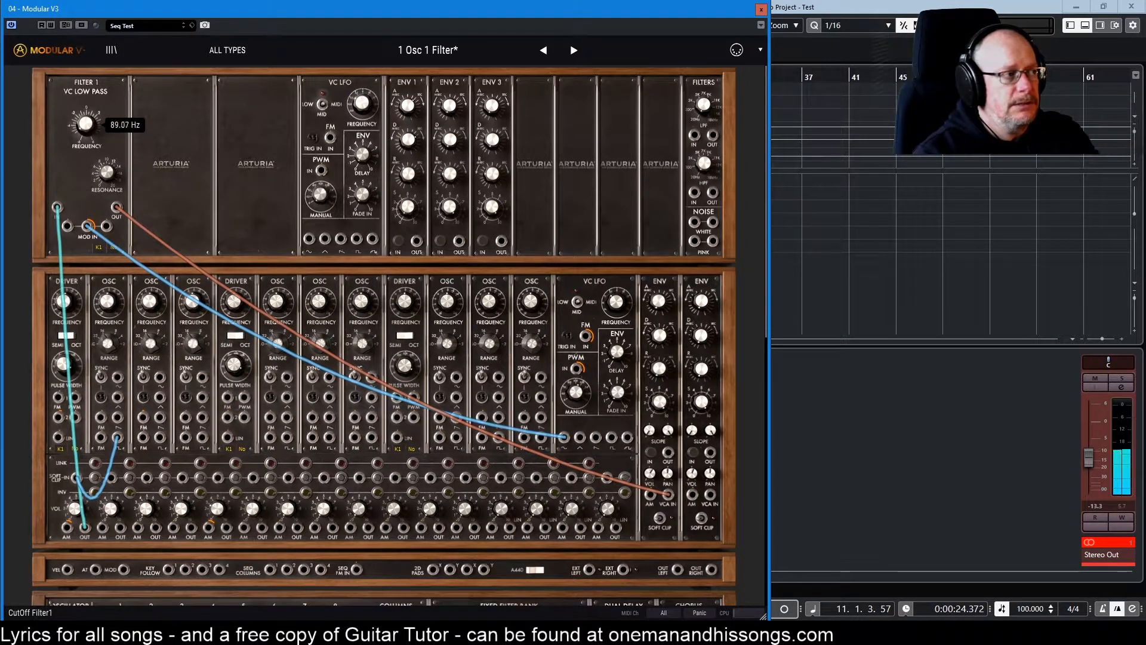
mouse_move(106, 172)
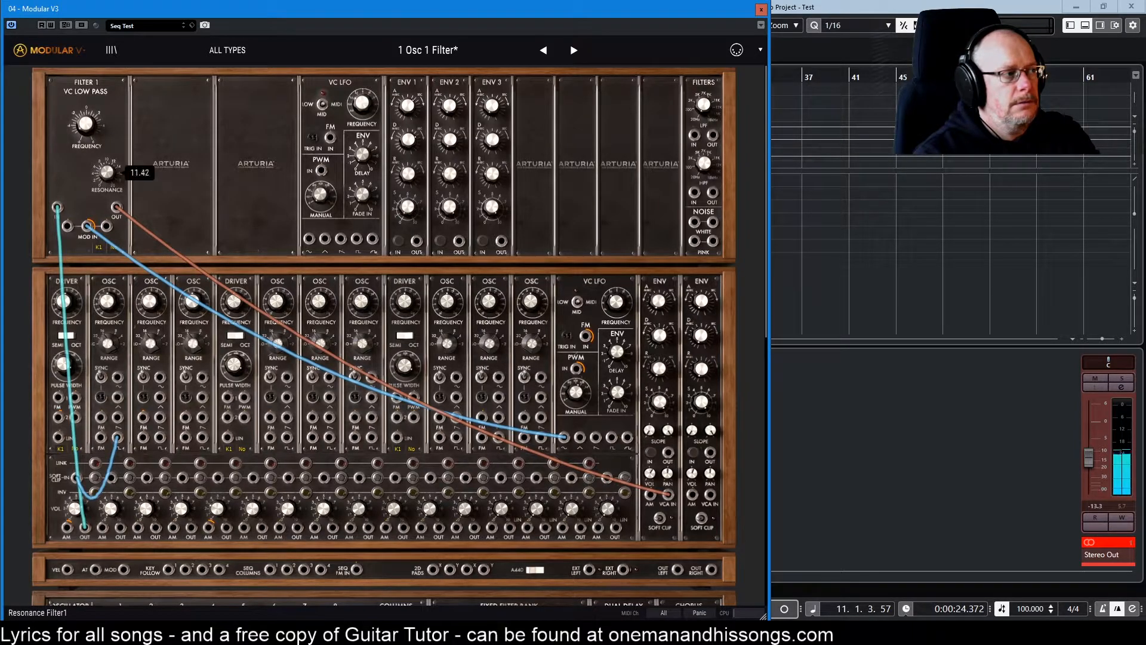
mouse_move(89, 226)
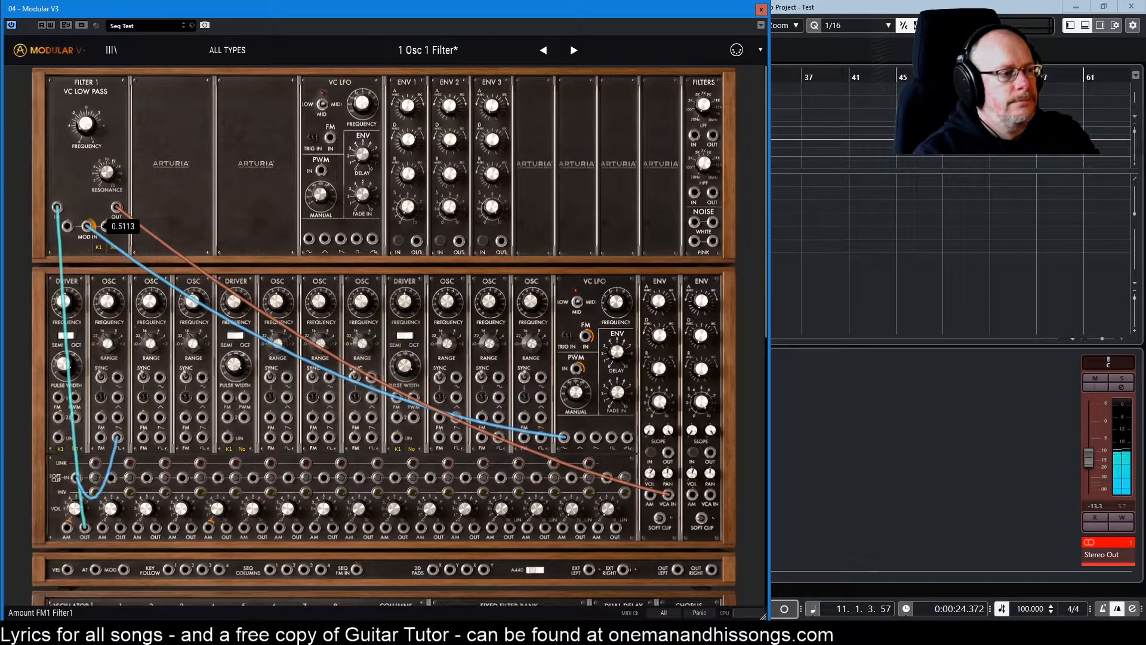
mouse_move(618, 305)
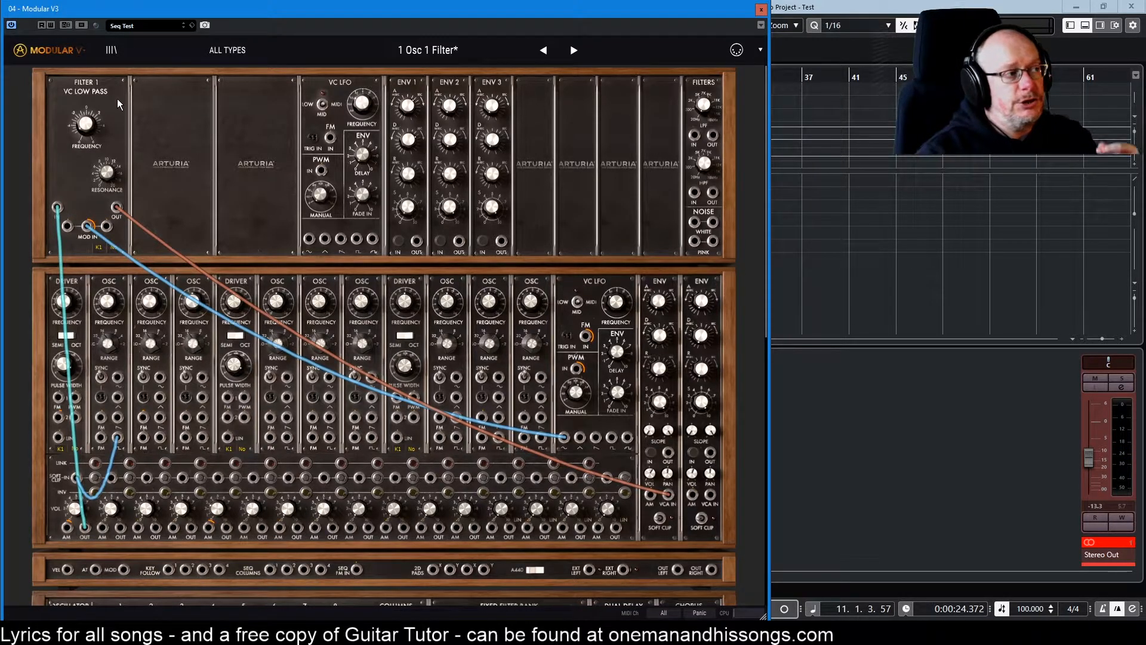
- Change Filter 1 from low pass to Multimode and move the LFO cable to its first modulation input
click(91, 88)
click(91, 88)
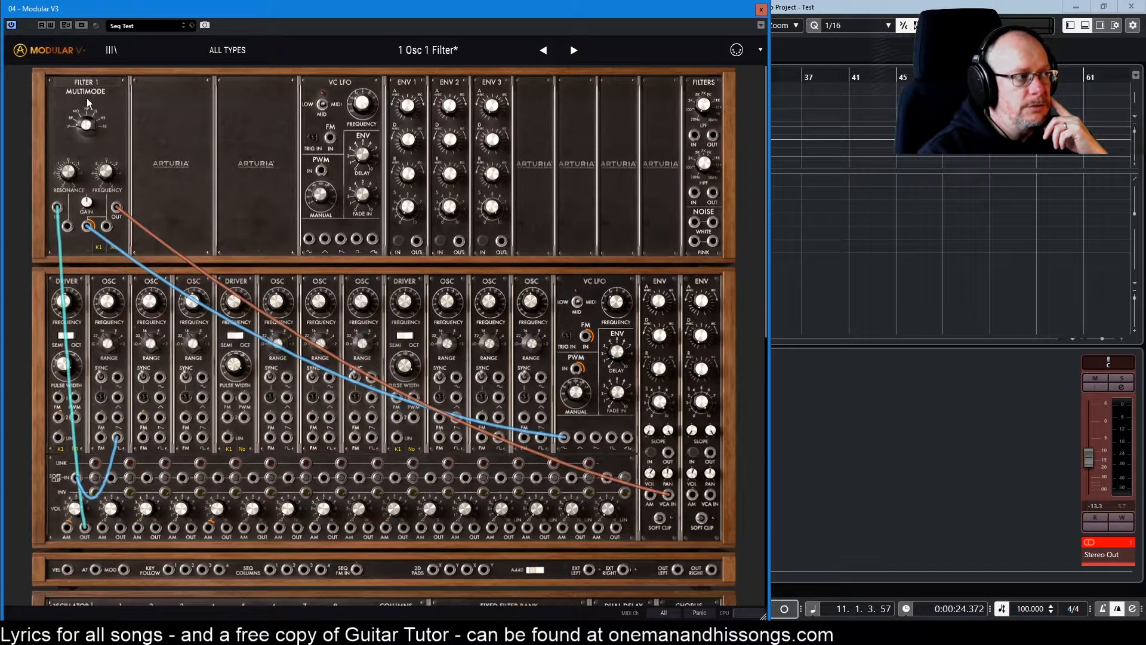
drag(56, 207, 68, 227)
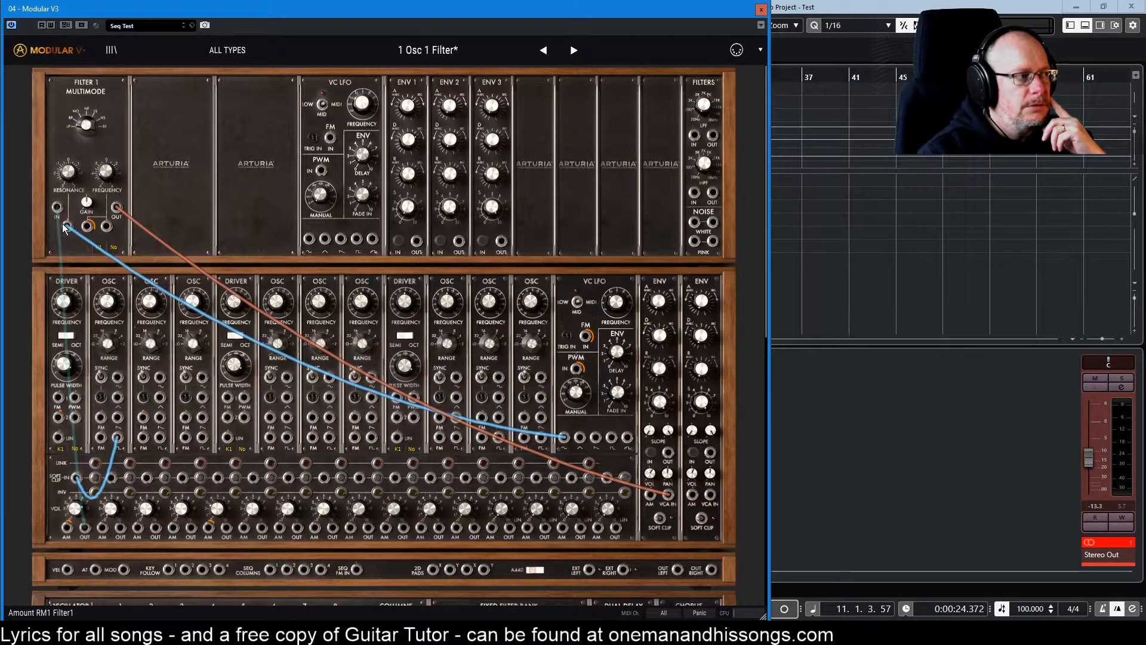
drag(67, 227, 56, 207)
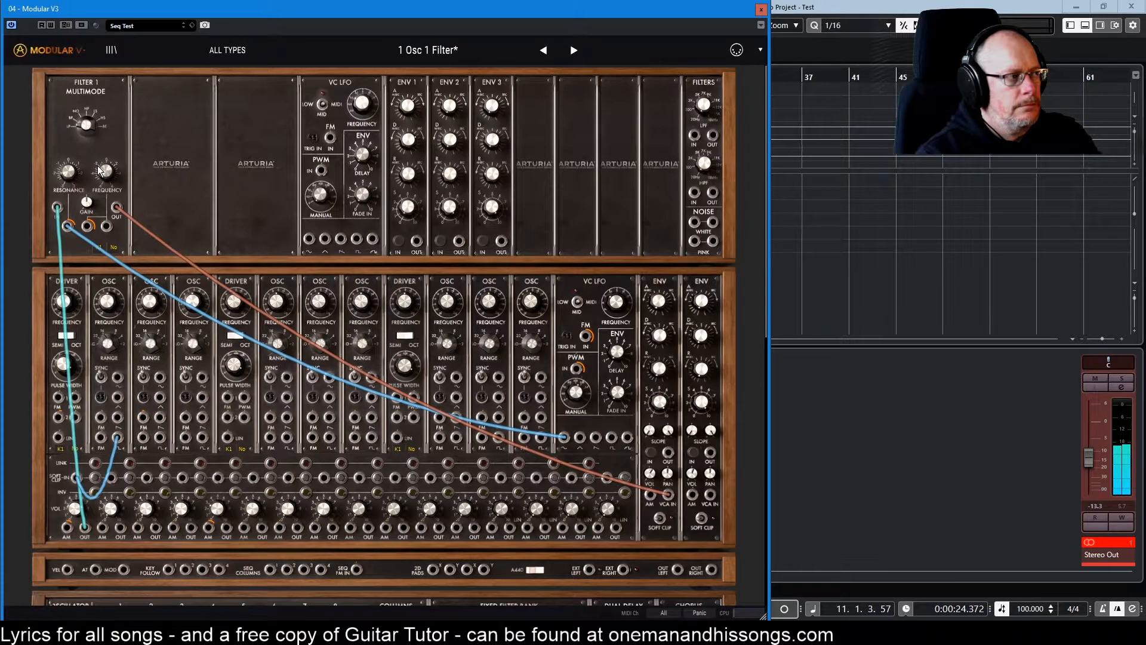
- Adjust the Multimode filter's frequency and resonance, and move the LFO cable back to its middle modulation input
mouse_move(106, 172)
drag(106, 171, 70, 165)
mouse_move(70, 170)
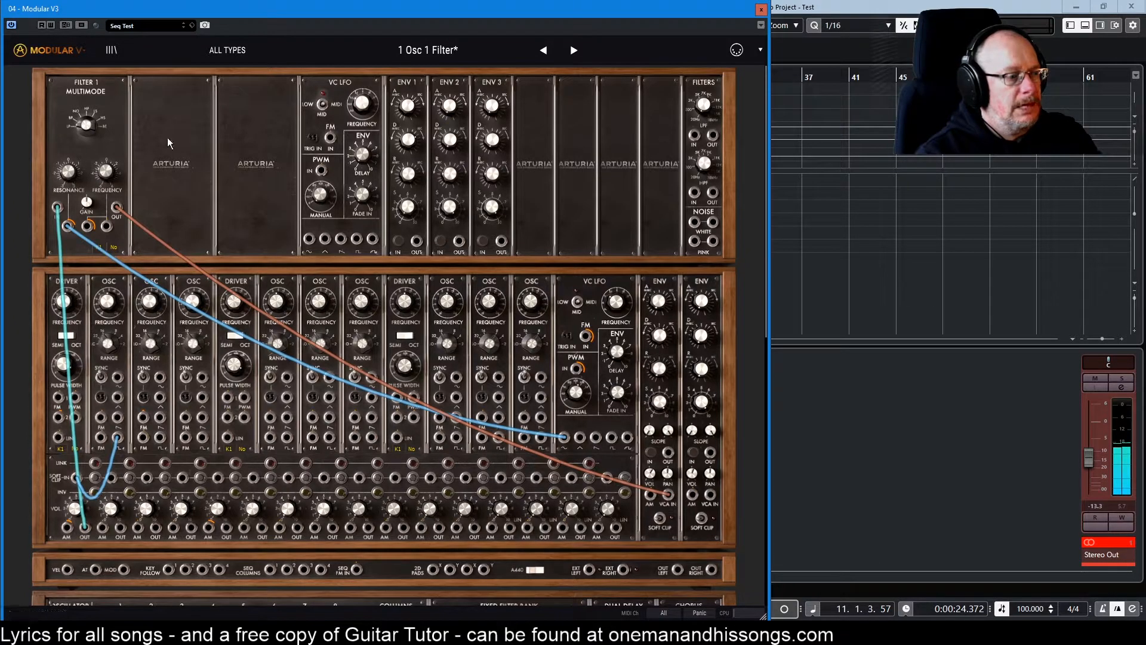
drag(566, 441, 87, 226)
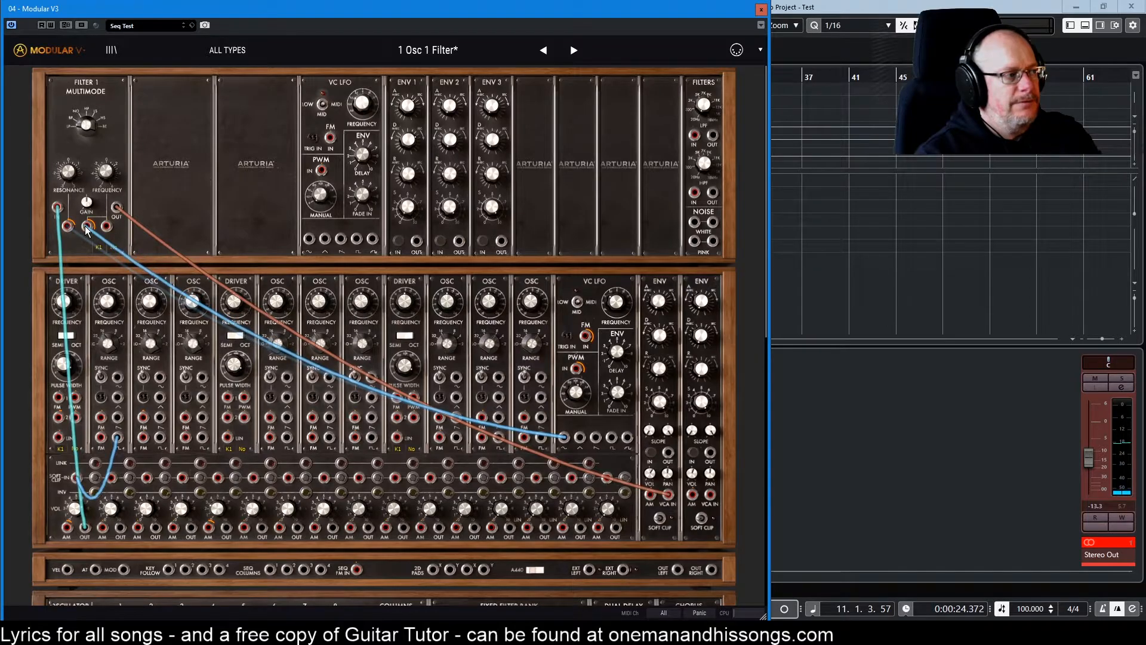
- Switch Filter 1 back to VC Low Pass and reconnect the lower VC LFO's first waveform output to its middle Mod In
drag(104, 172, 68, 167)
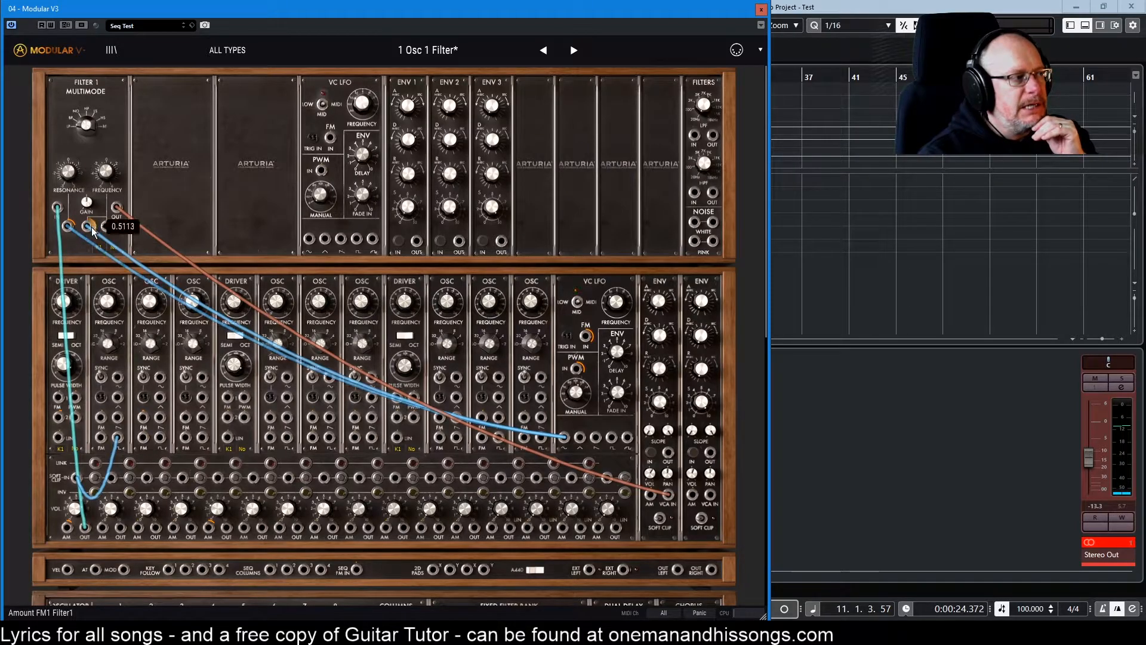
drag(87, 227, 161, 209)
click(83, 92)
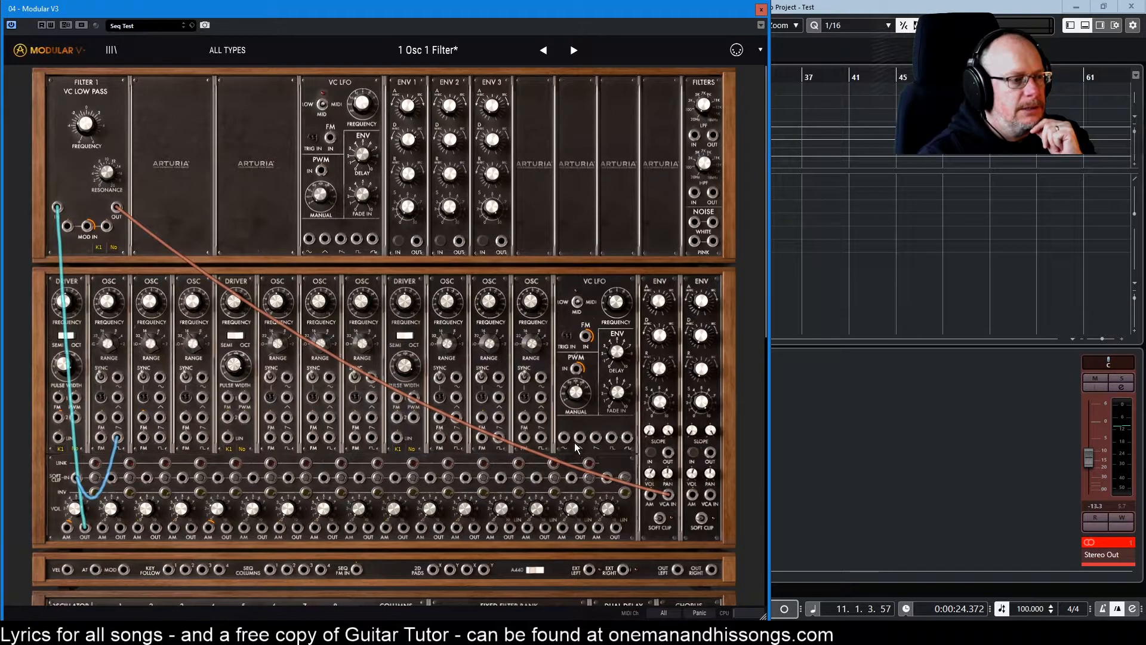
drag(564, 441, 87, 227)
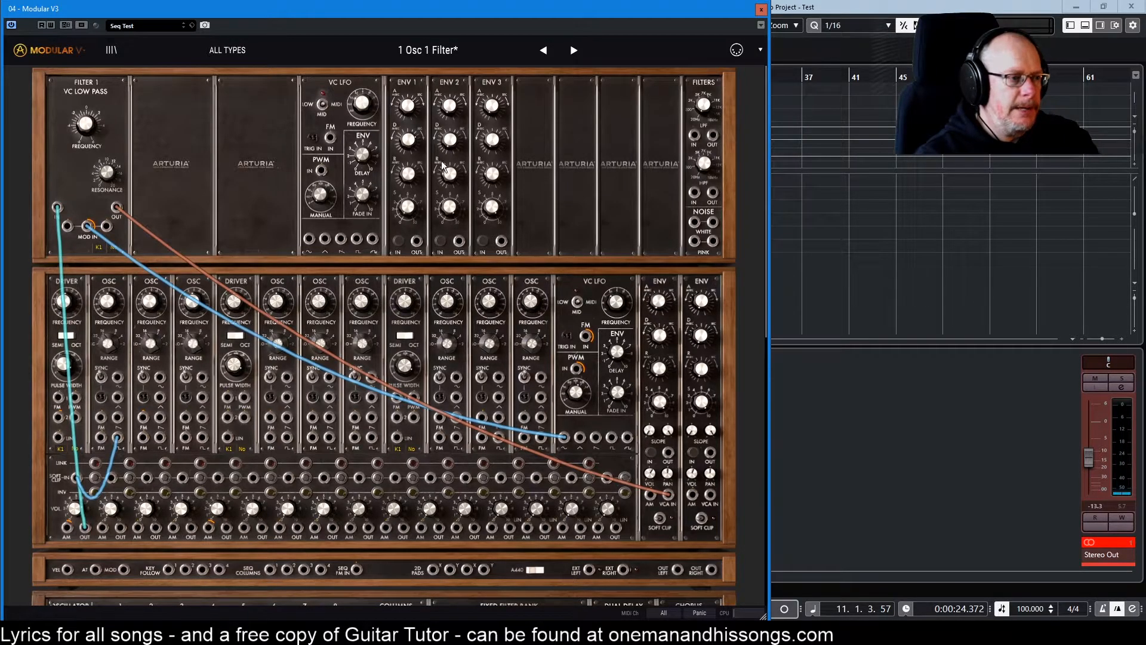
- Adjust the delay and fade-in of the lower VC LFO's envelope section
mouse_move(618, 350)
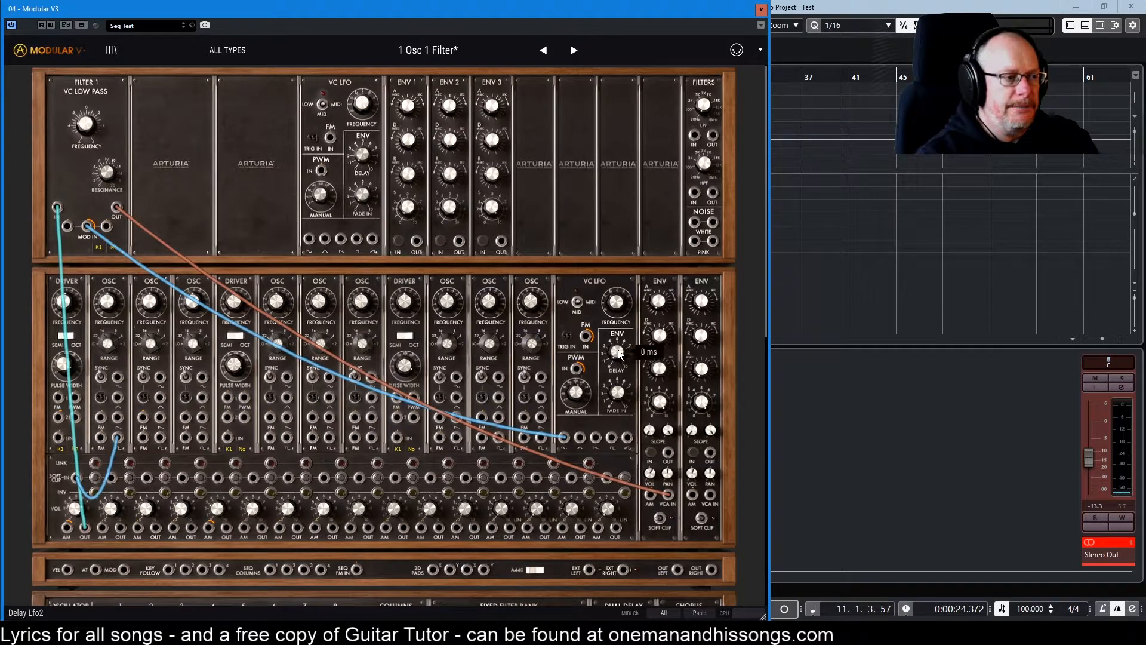
drag(617, 352, 617, 316)
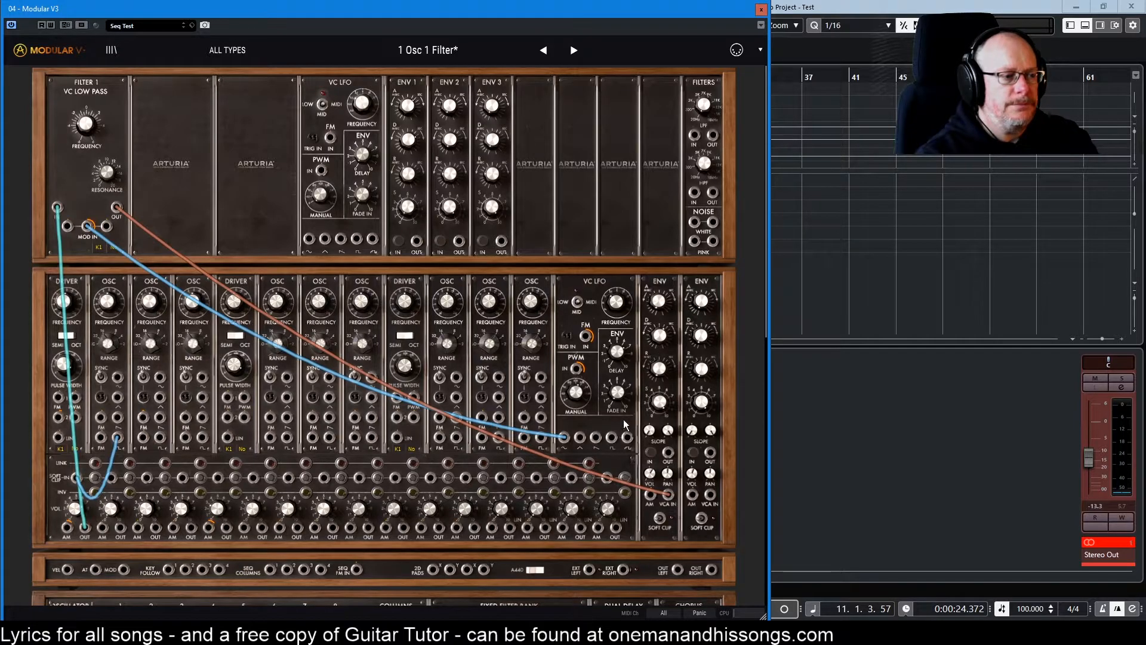
drag(618, 395, 619, 394)
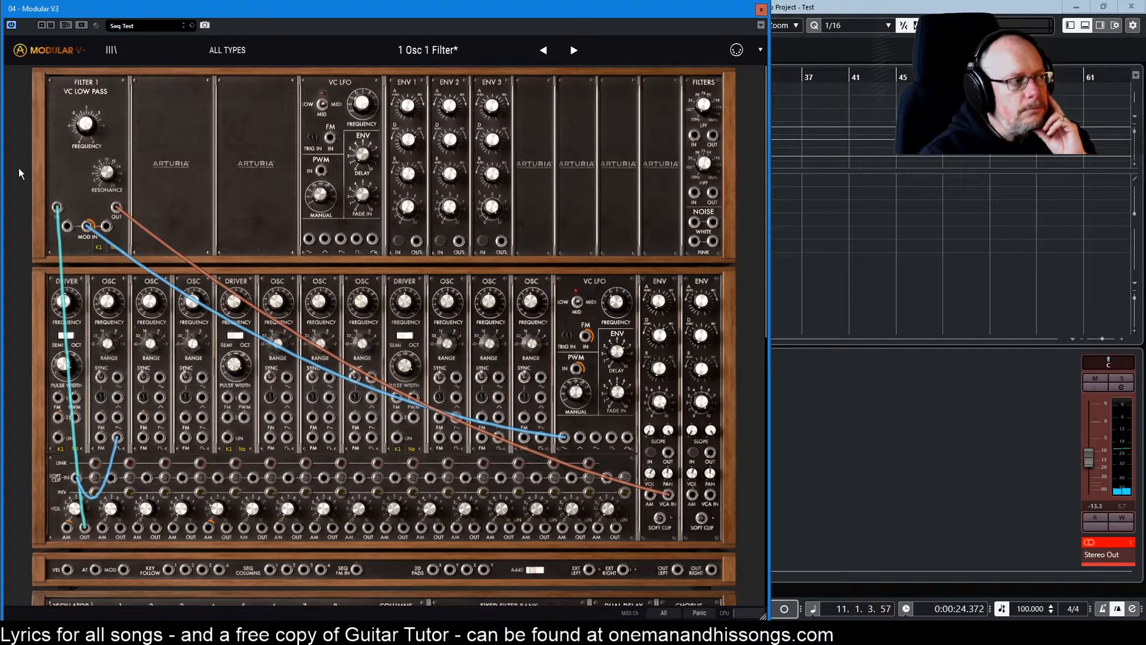
- Move the LFO cable from Filter 1's Mod In to the first driver's second FM input and adjust its modulation amount
drag(86, 225, 61, 411)
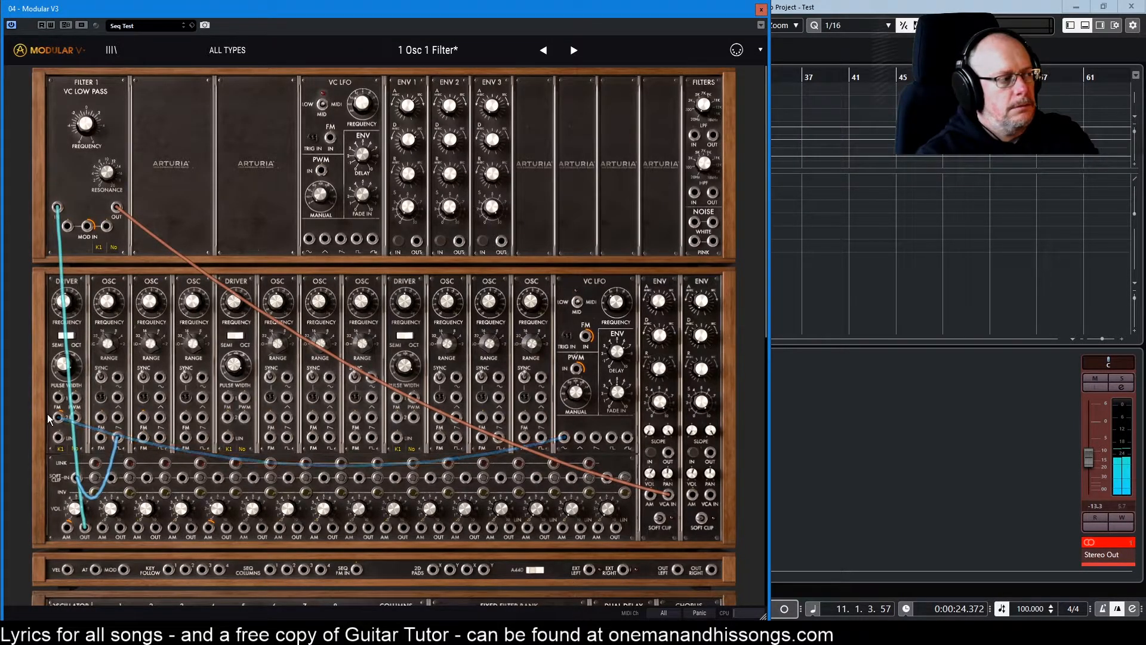
mouse_move(53, 417)
drag(54, 420, 54, 425)
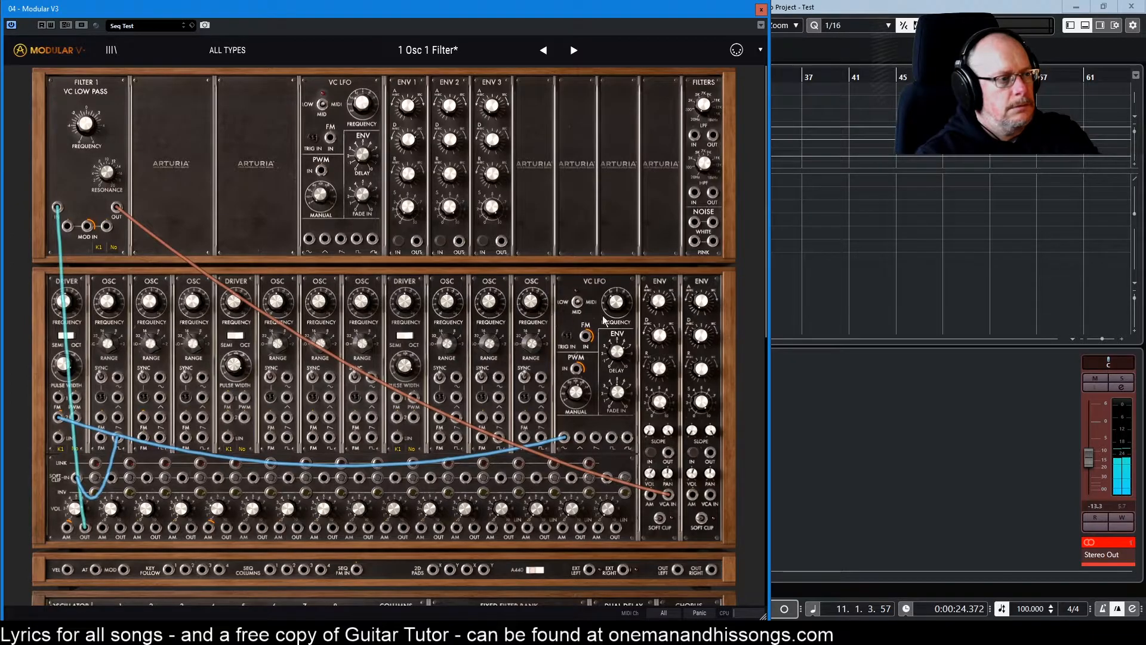
mouse_move(615, 304)
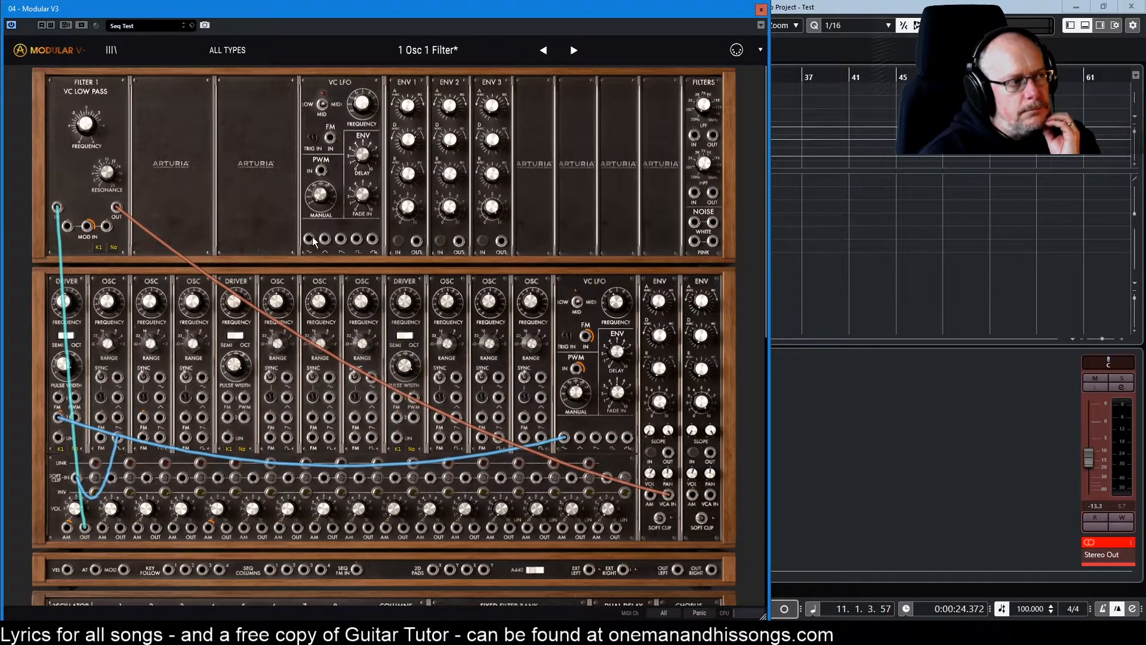
- Patch the upper VC LFO's first waveform output into the lower VC LFO's FM input and adjust the FM amount
drag(308, 241, 585, 341)
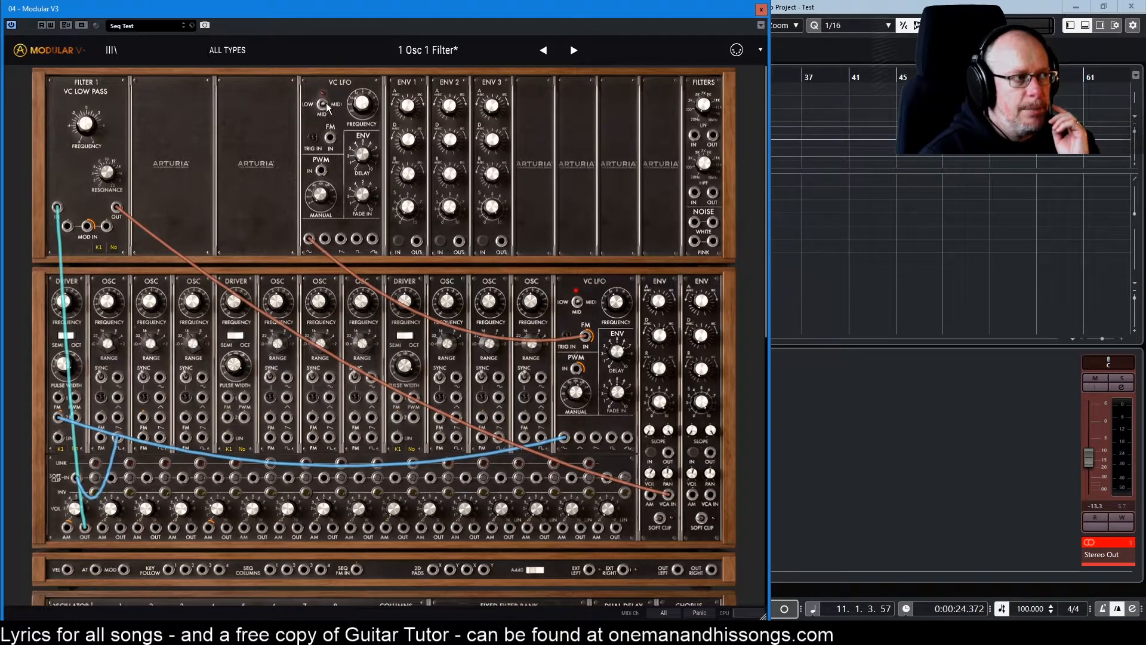
mouse_move(361, 104)
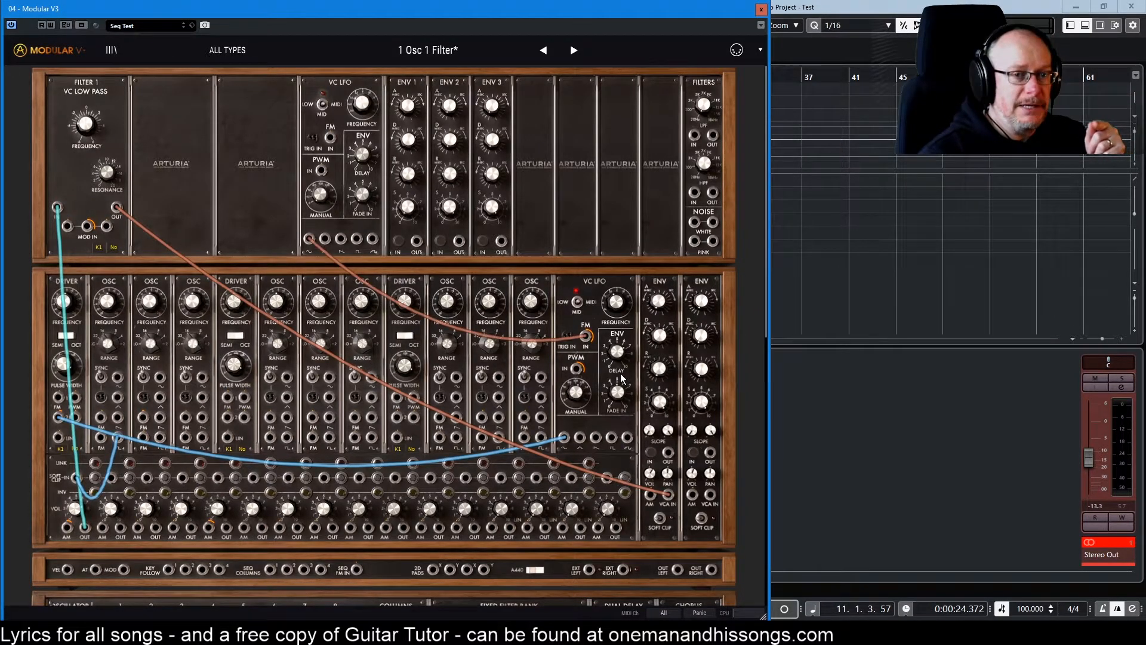
mouse_move(589, 337)
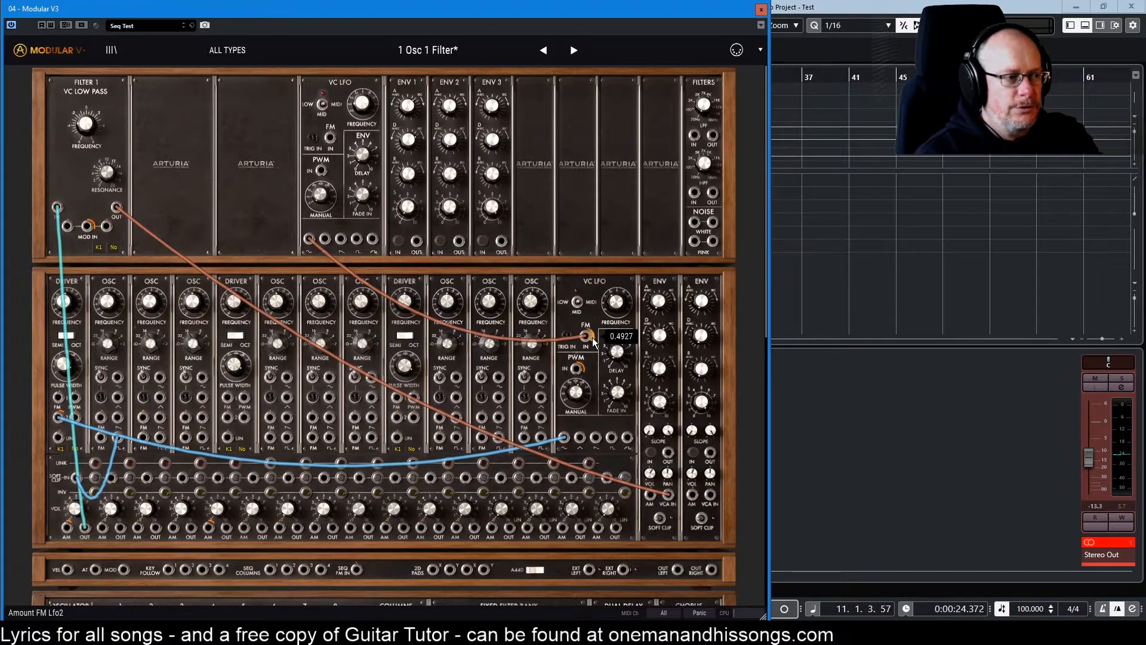
drag(592, 338, 592, 343)
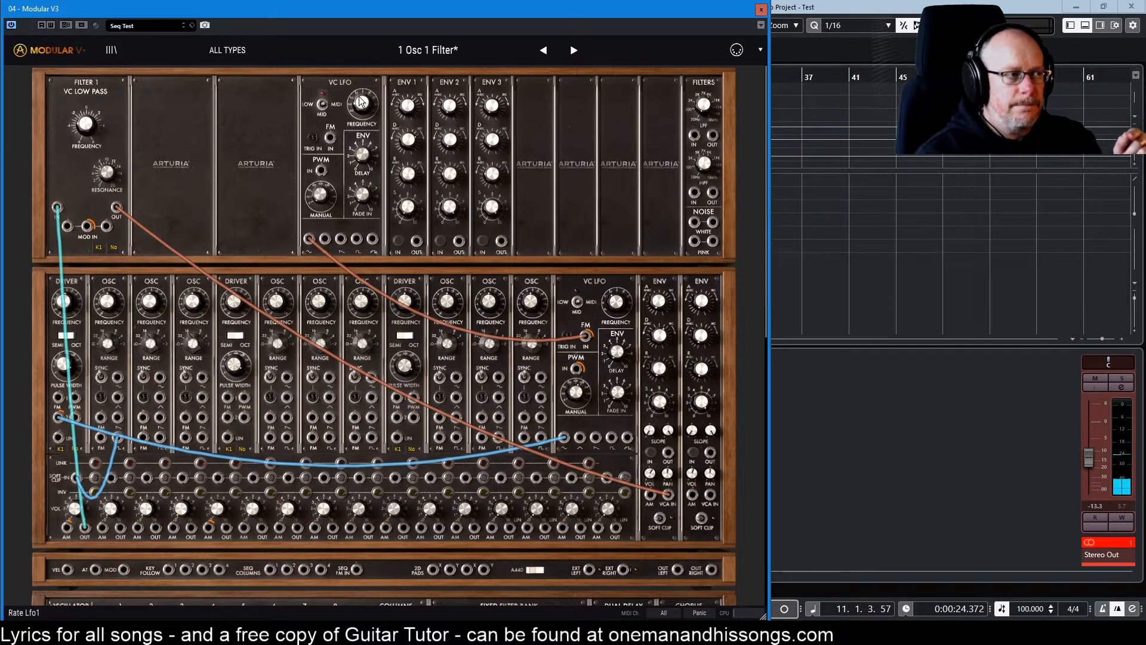
mouse_move(360, 106)
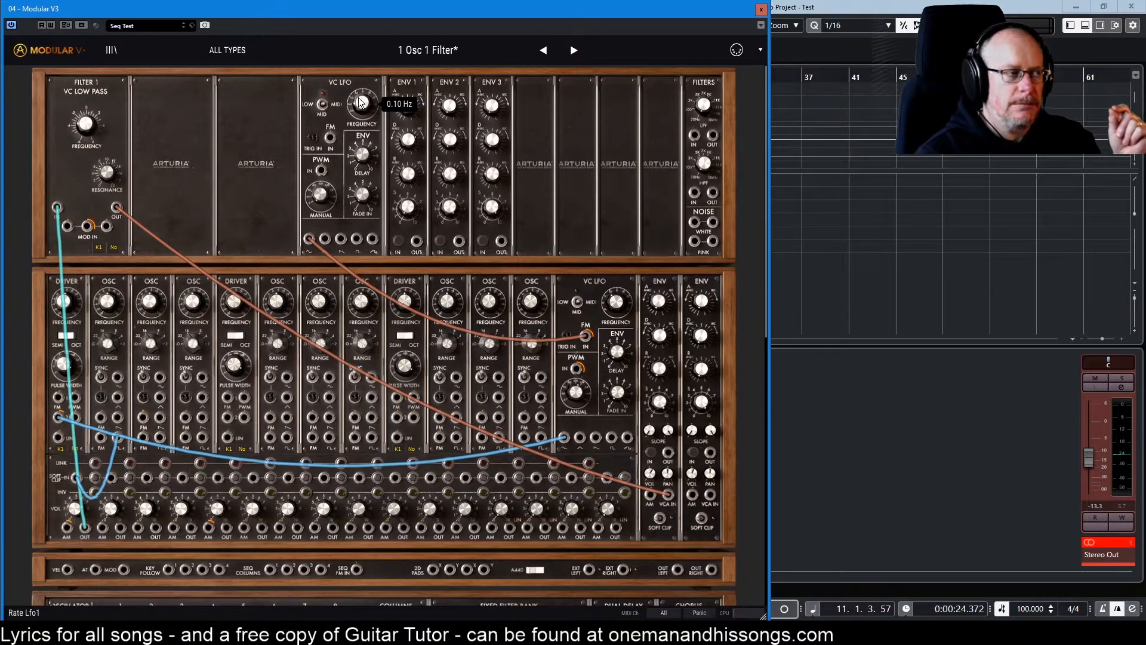
- Adjust the lower VC LFO's frequency and vary its FM amount, including the maximum of 1.0
mouse_move(616, 300)
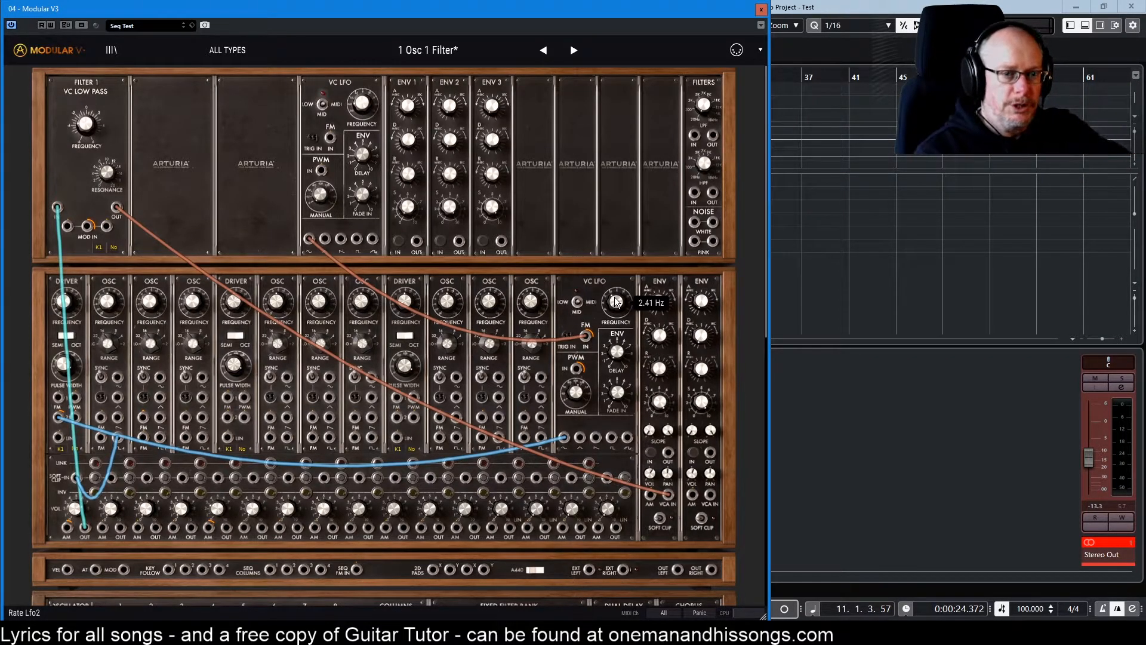
mouse_move(594, 329)
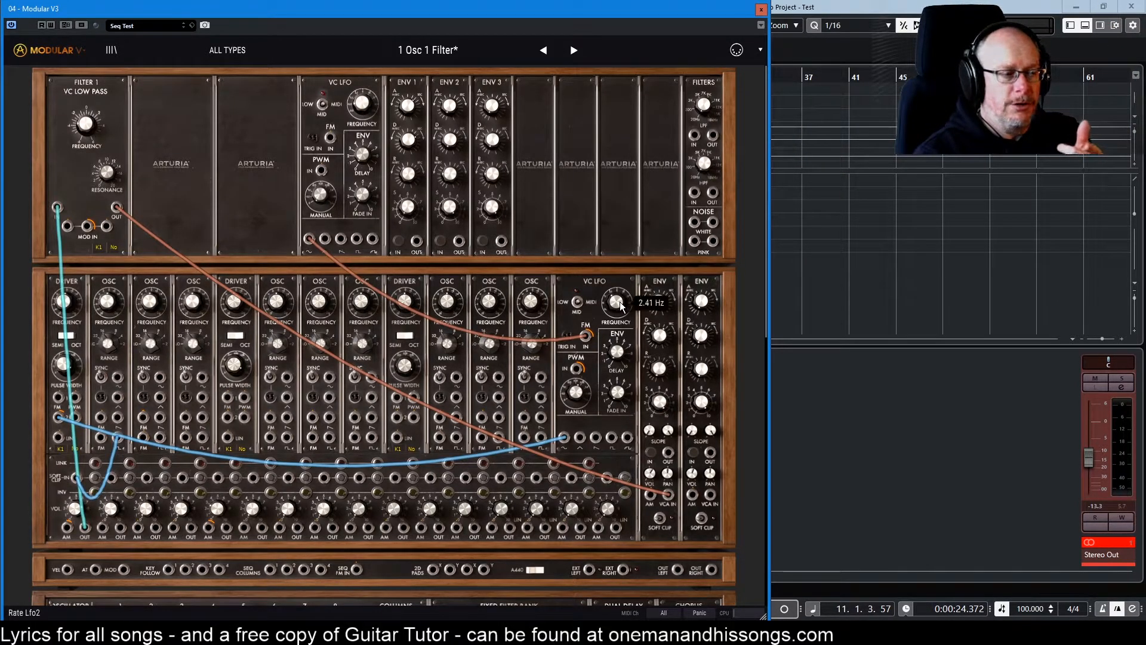
drag(621, 303, 621, 307)
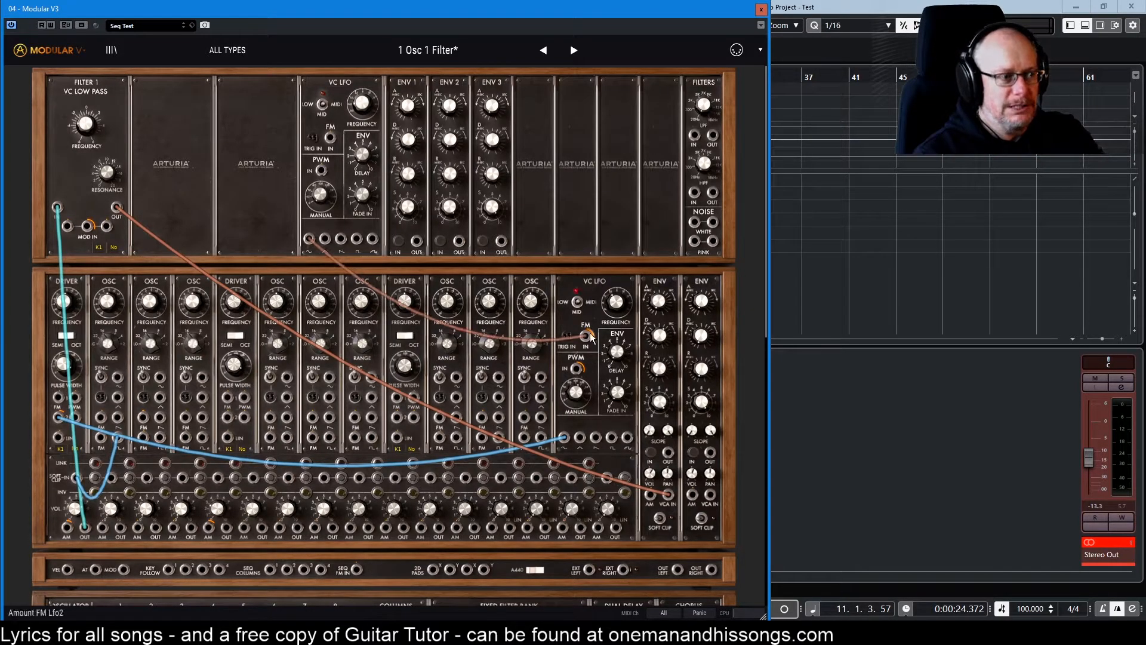
drag(592, 338, 593, 257)
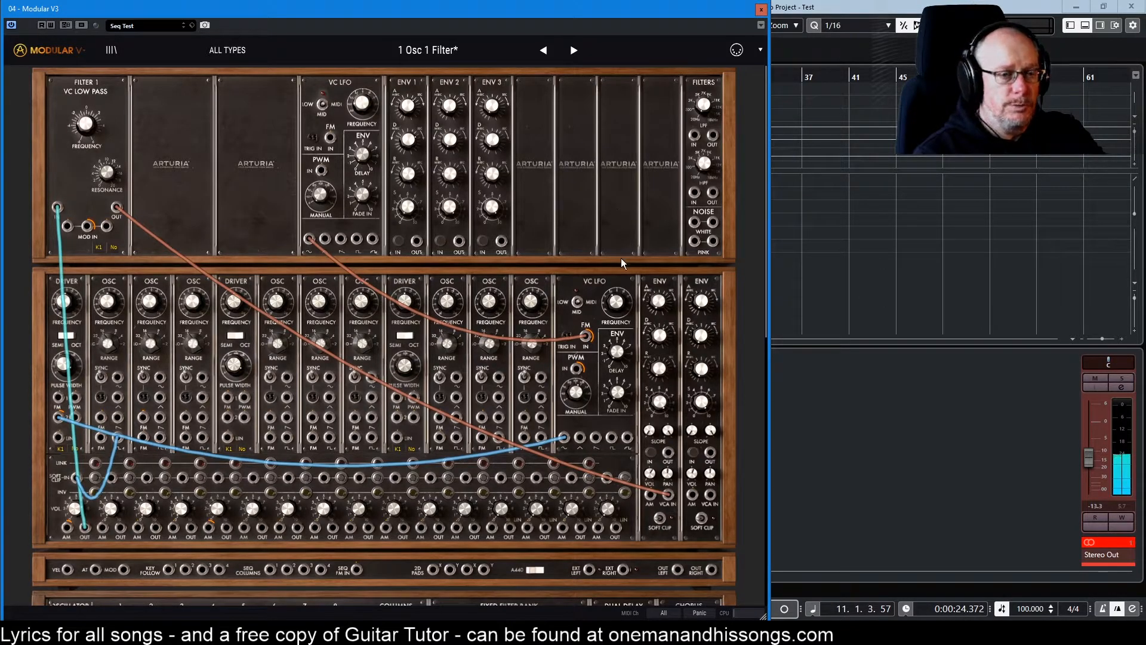
mouse_move(585, 341)
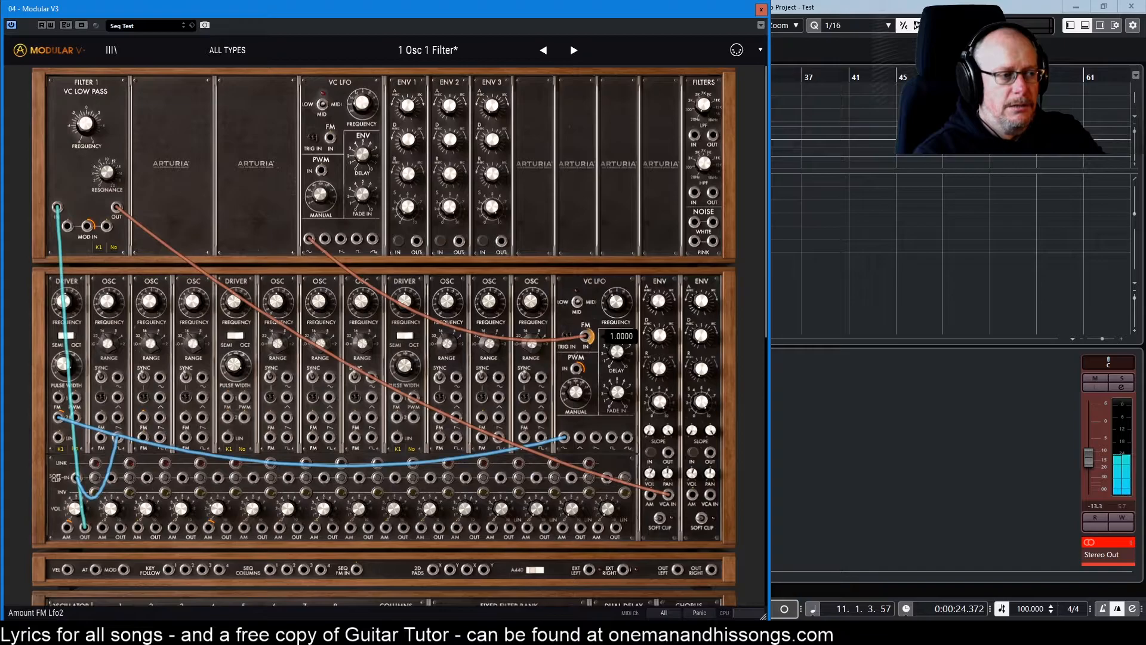
drag(591, 337, 586, 342)
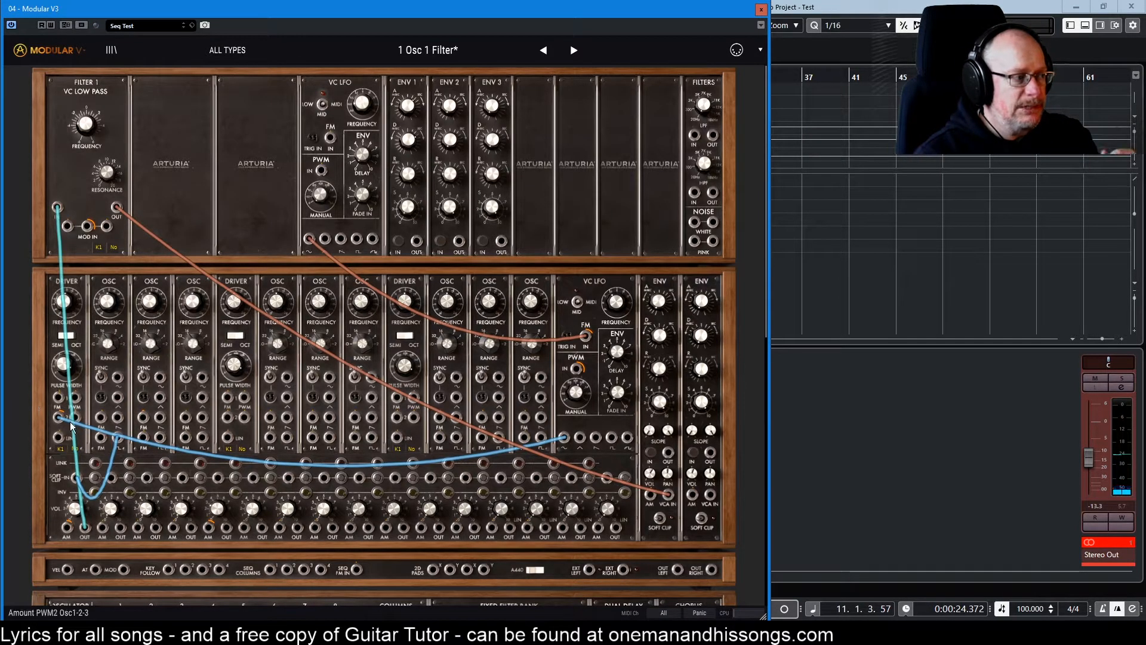
- Re-route the lower LFO's first waveform output from the driver's FM input to Filter 1's middle Mod In and adjust the LFO frequency
drag(59, 417, 173, 395)
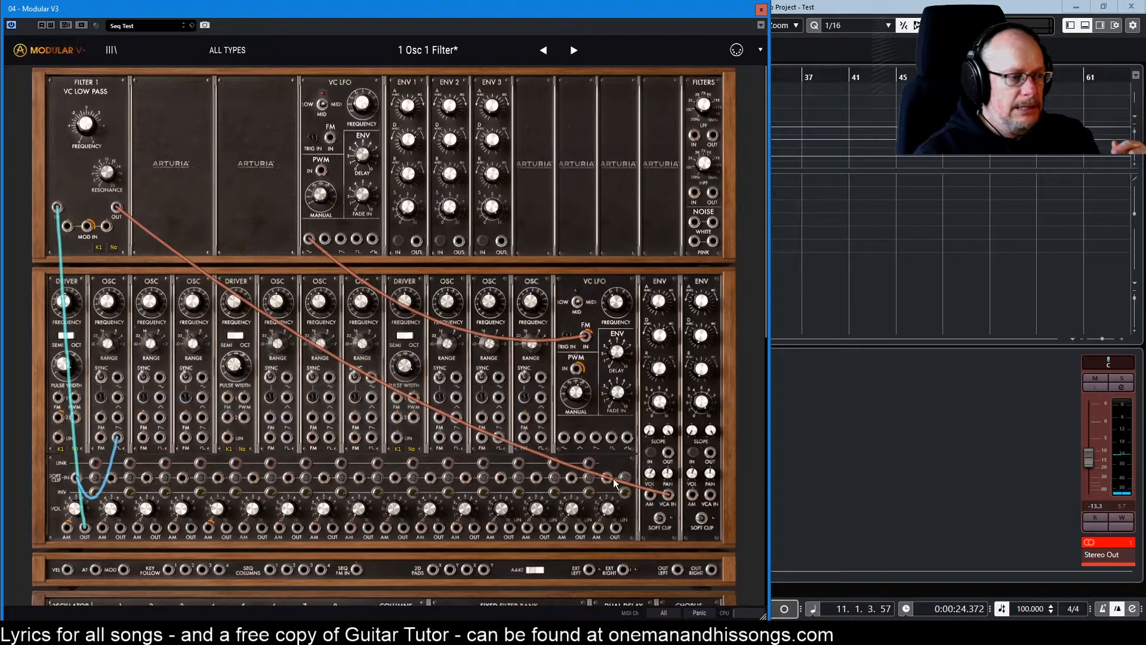
drag(566, 442, 87, 226)
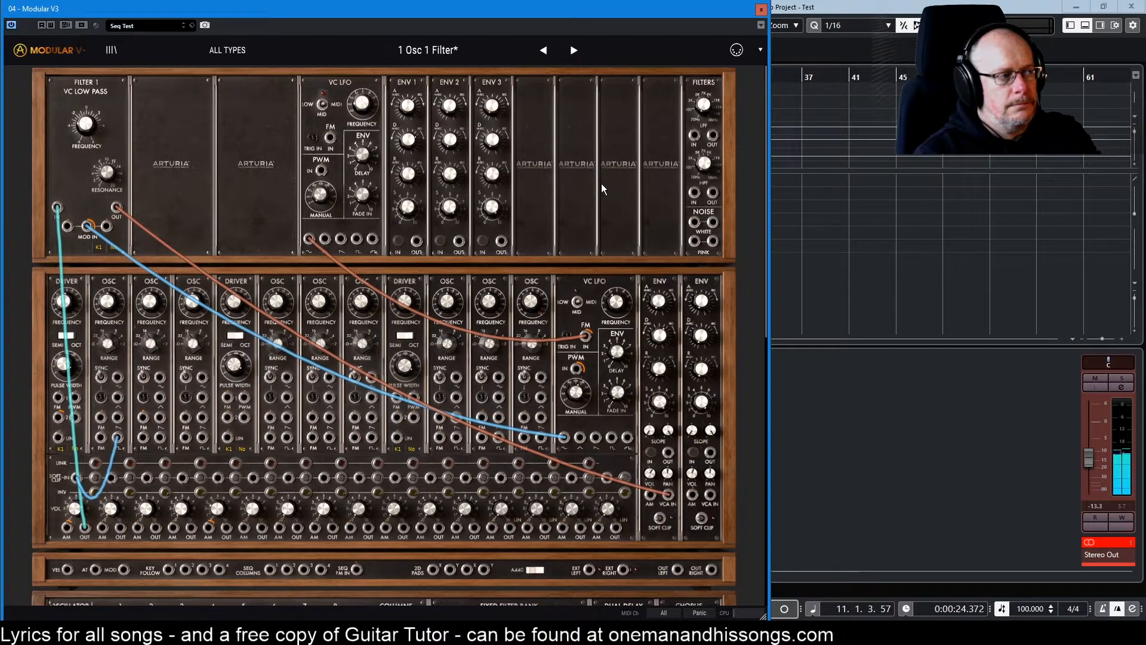
drag(617, 301, 617, 307)
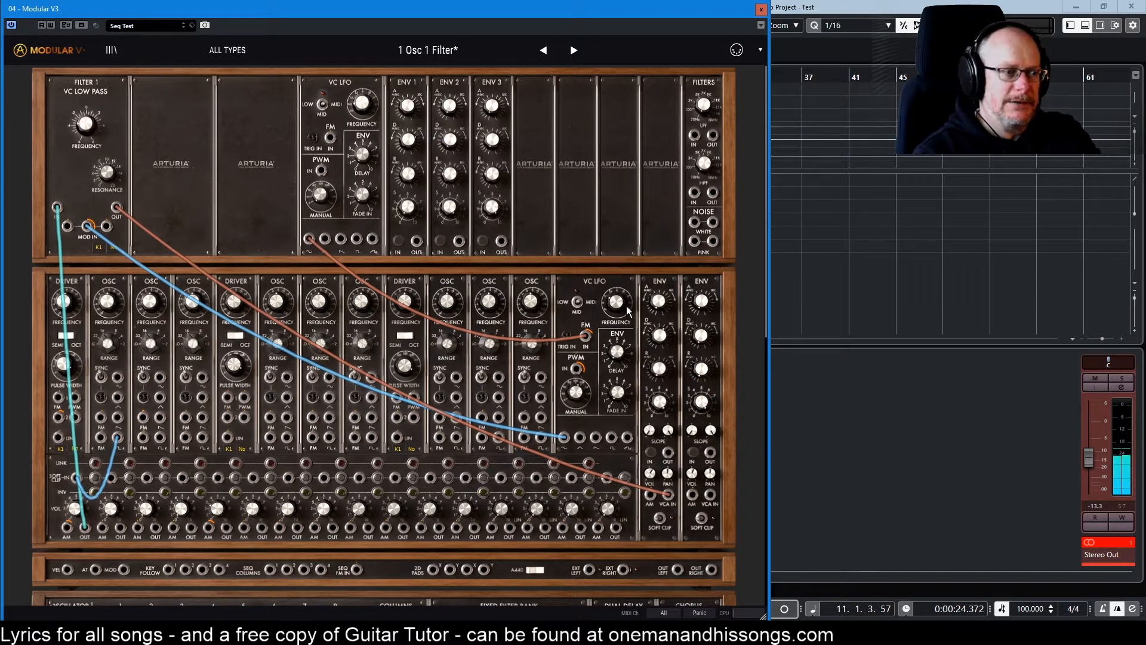
mouse_move(625, 303)
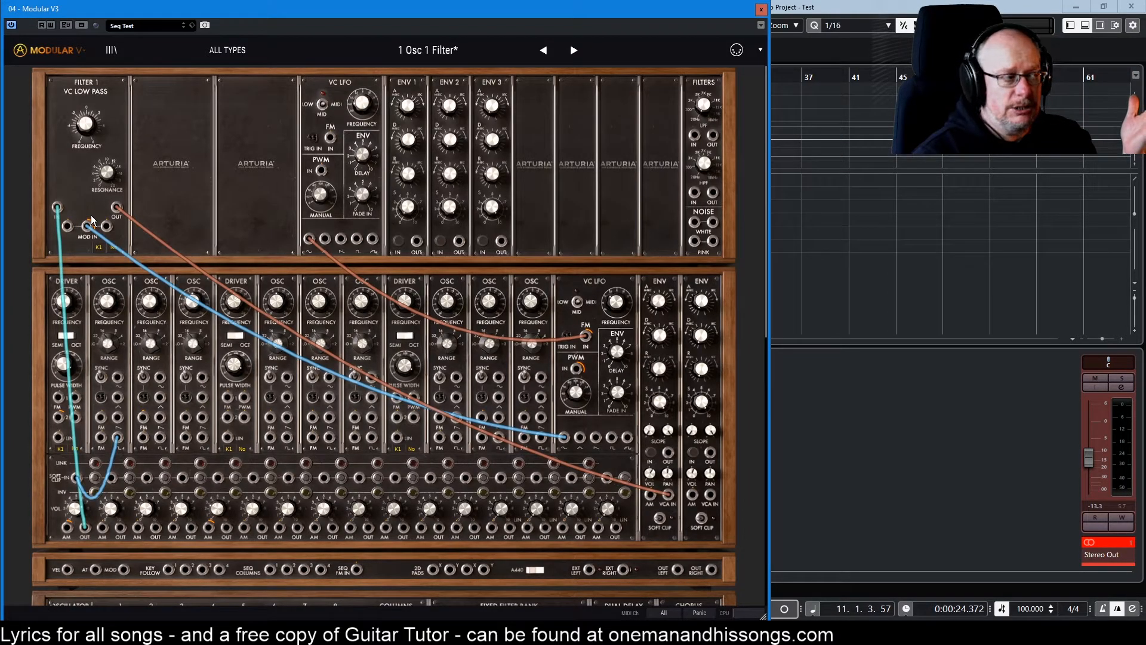
mouse_move(402, 213)
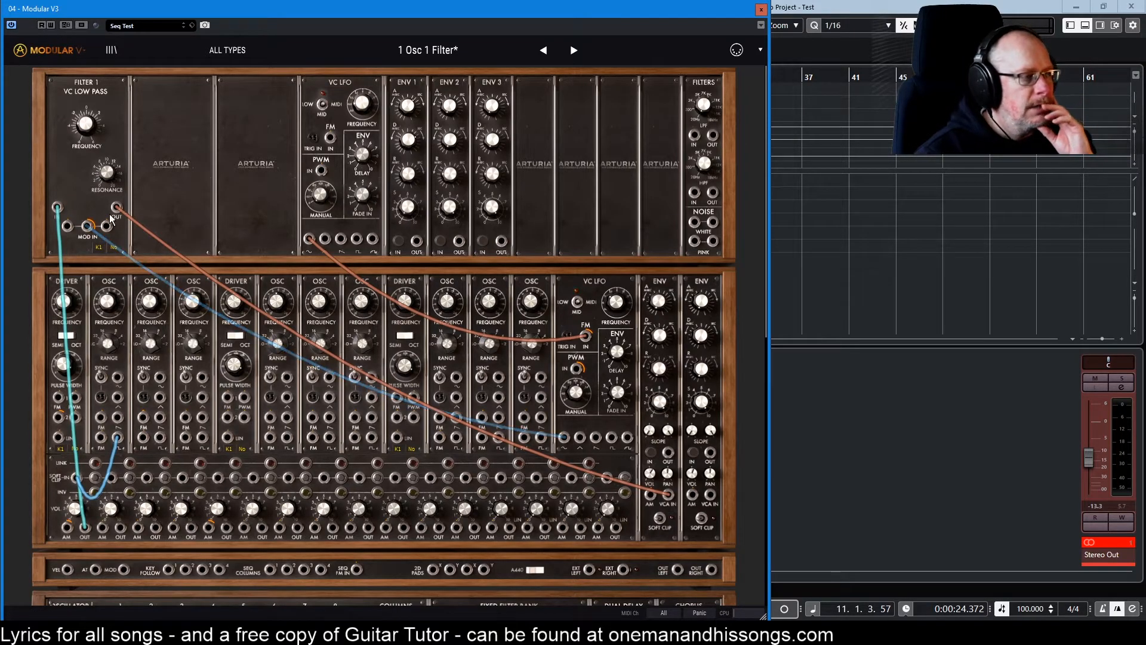
- Feed Filter 1's middle Mod In from the lower LFO's fourth waveform output instead and adjust that LFO's manual pulse width
mouse_move(113, 217)
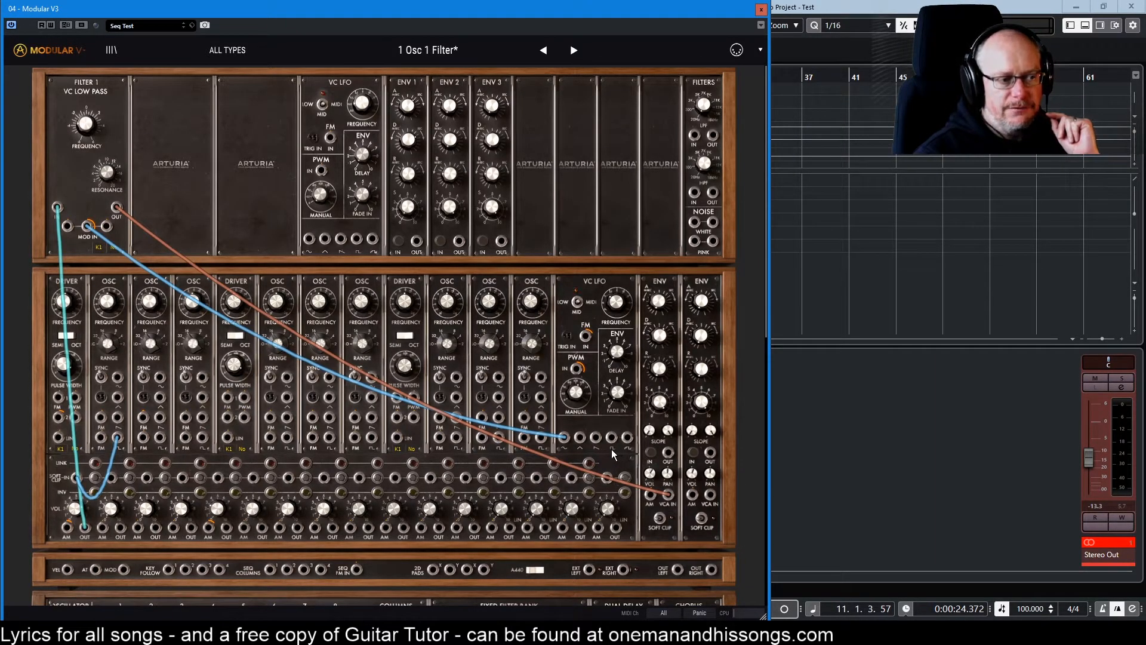
drag(612, 439, 87, 226)
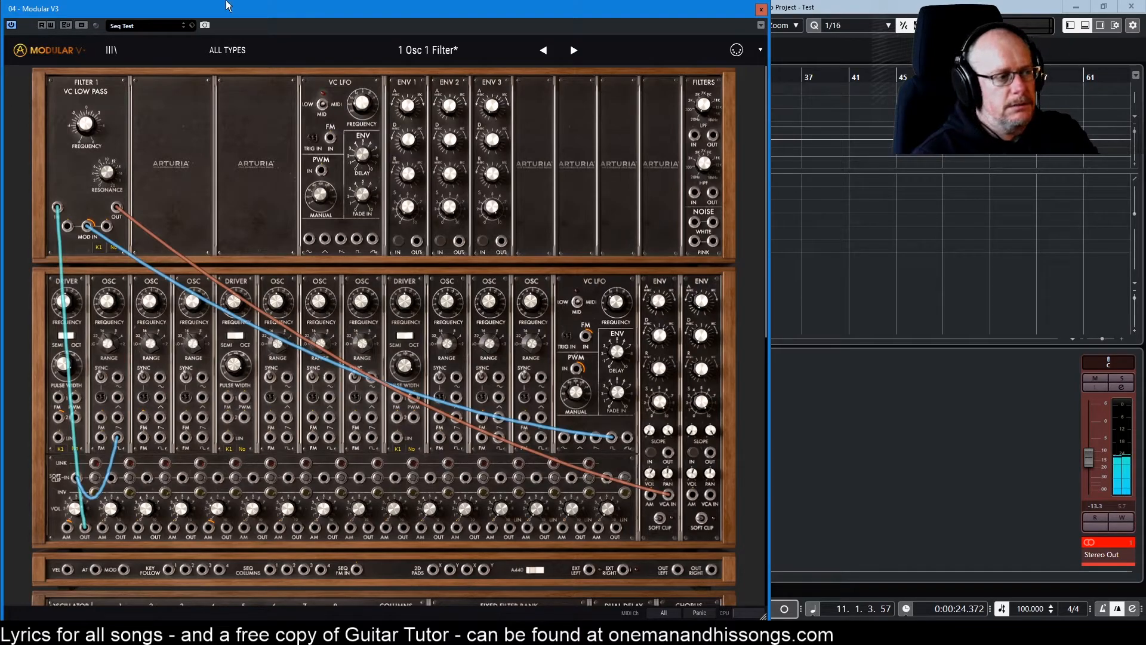
mouse_move(578, 399)
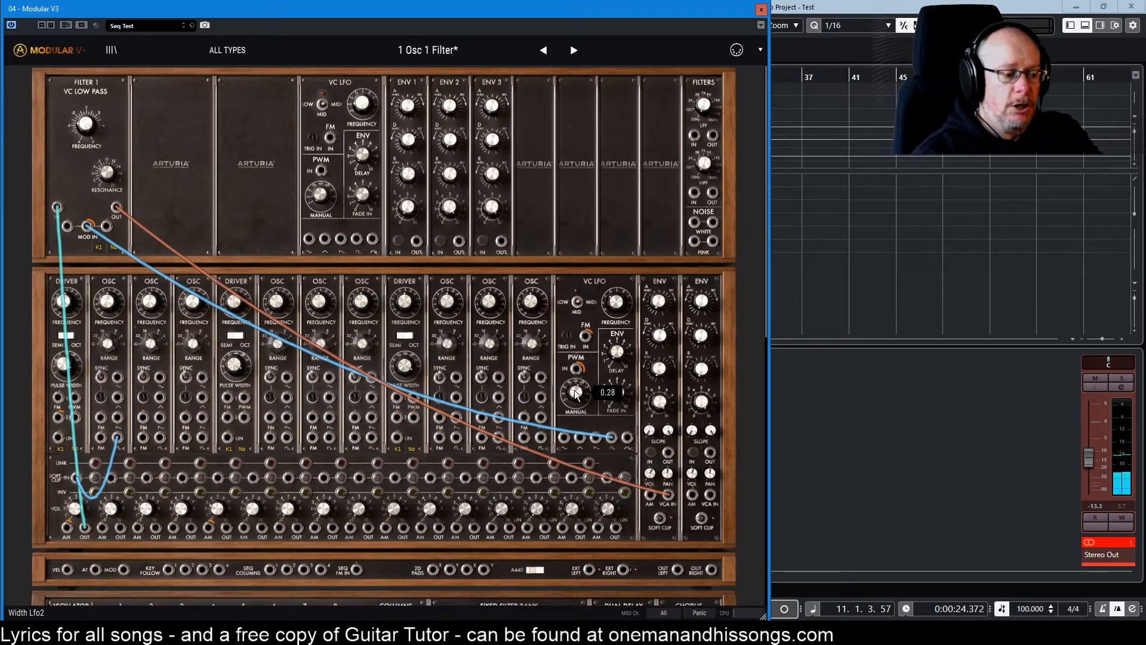
double_click(575, 392)
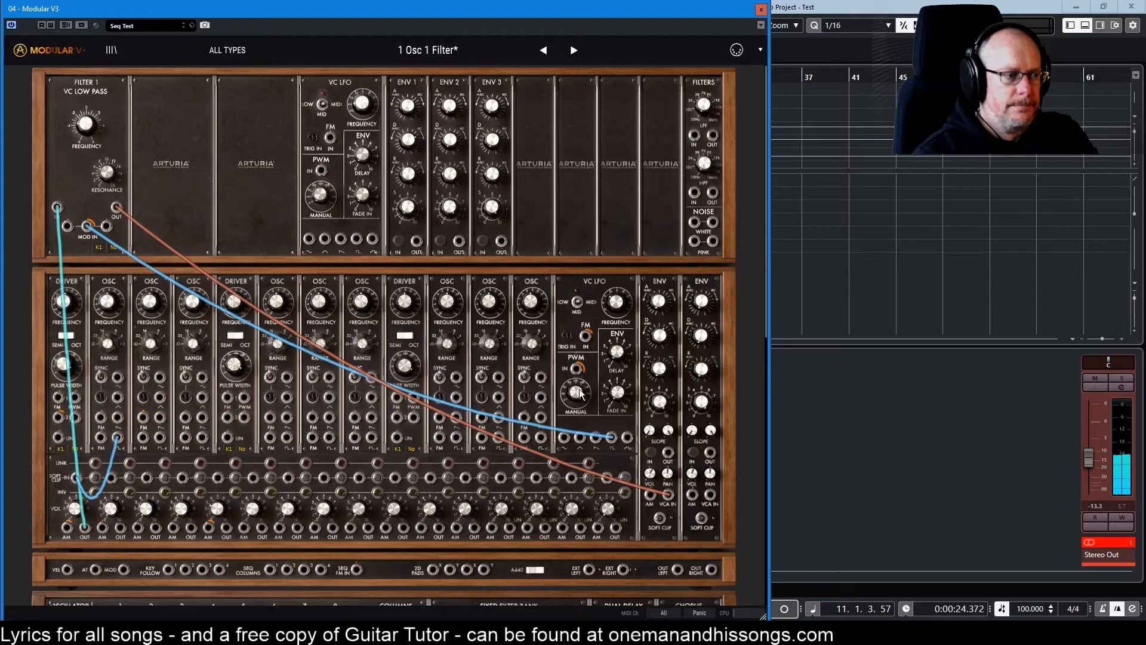
drag(581, 387, 581, 390)
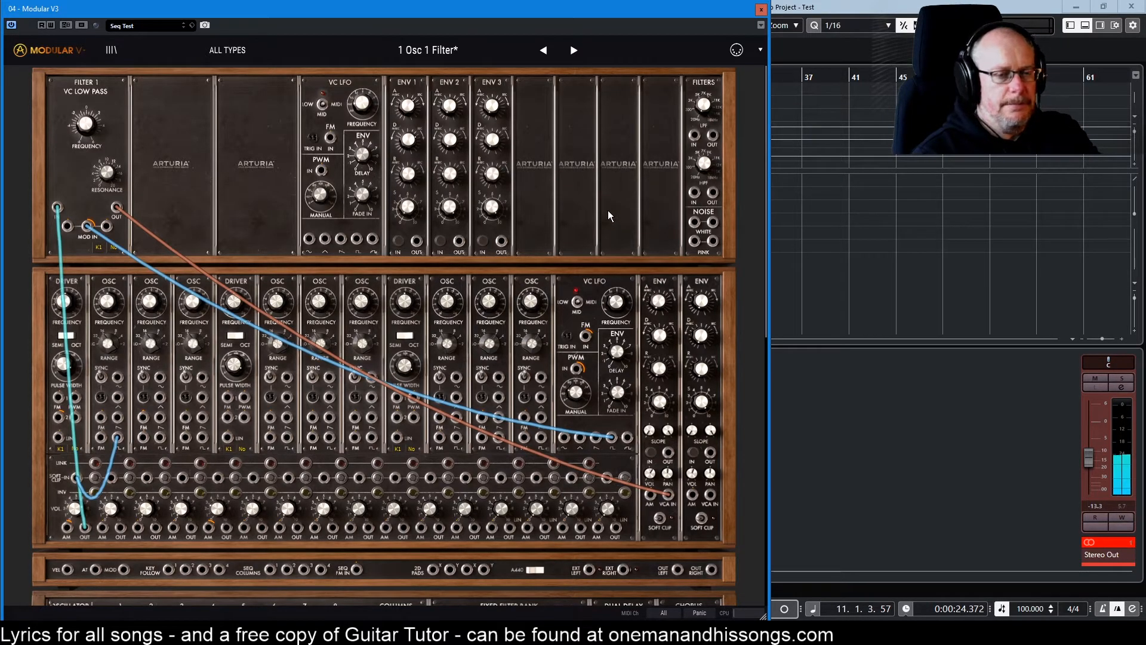
mouse_move(576, 391)
drag(576, 392, 575, 385)
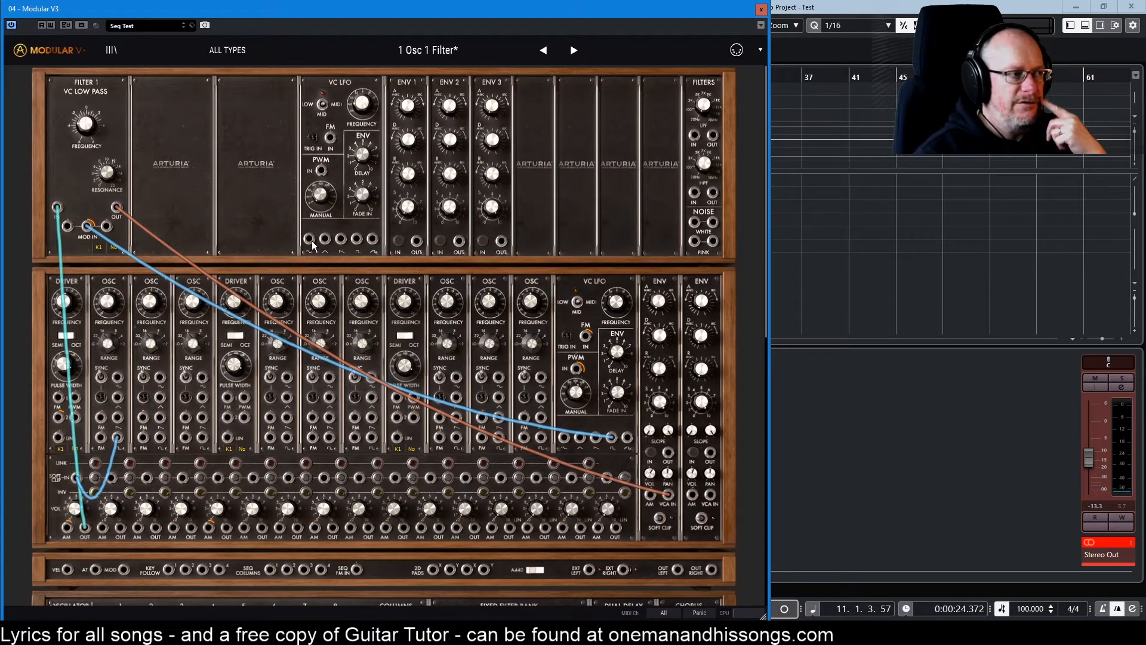
- Patch the upper VC LFO's first waveform output into the lower VC LFO's PWM input and adjust the upper LFO's frequency
drag(309, 239, 575, 371)
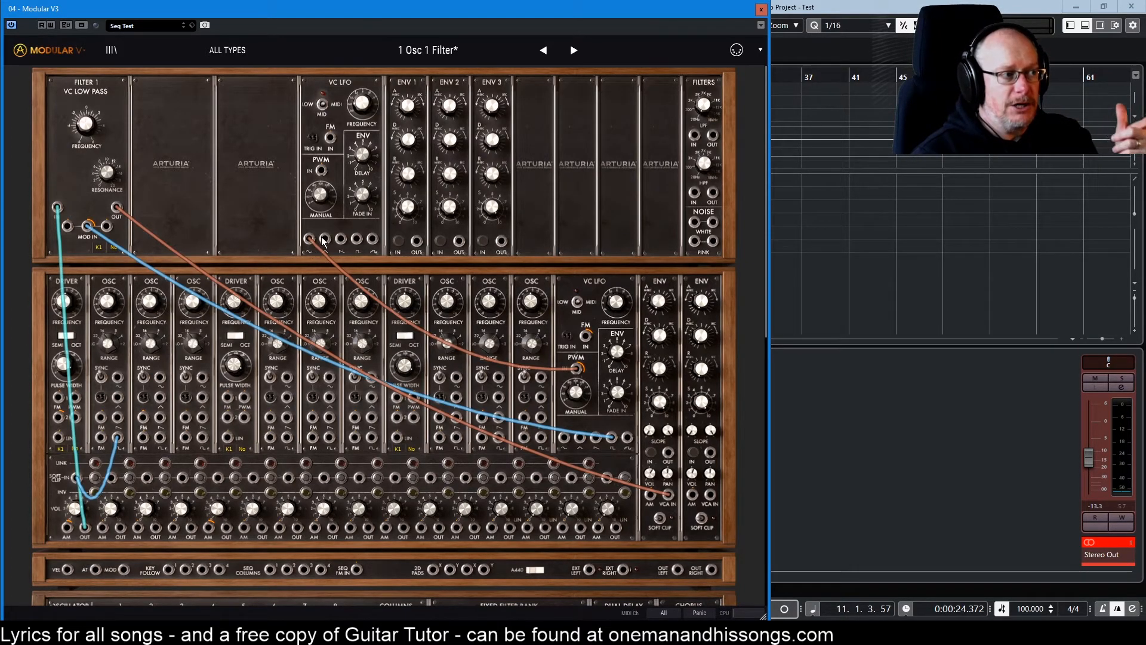
mouse_move(364, 105)
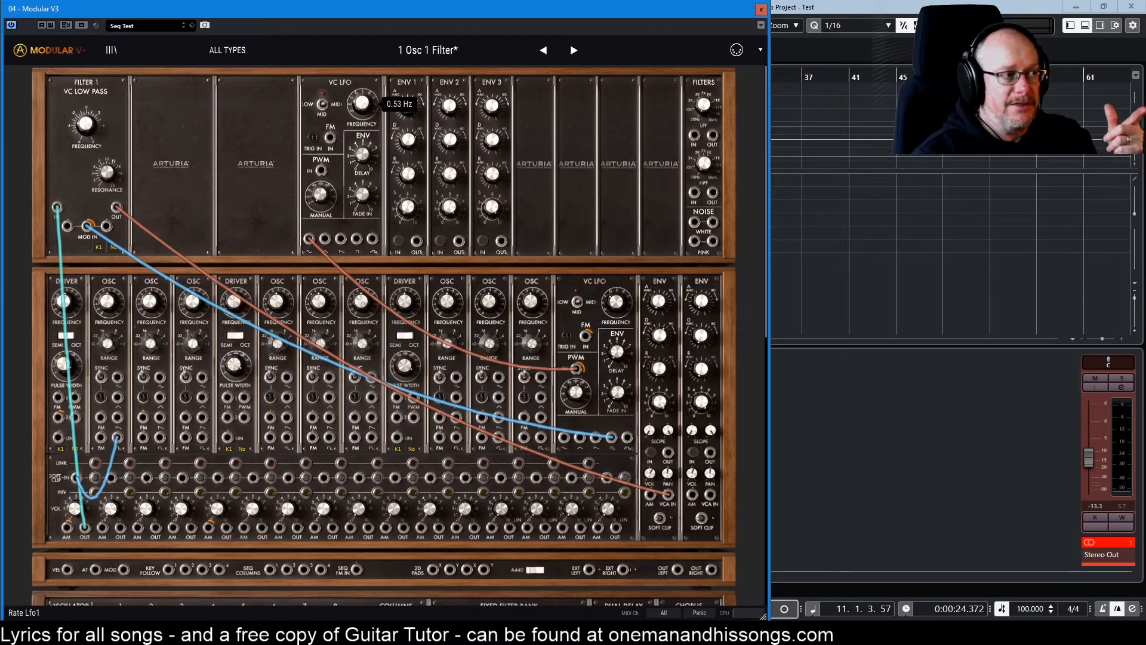
scroll(364, 106, up, 3)
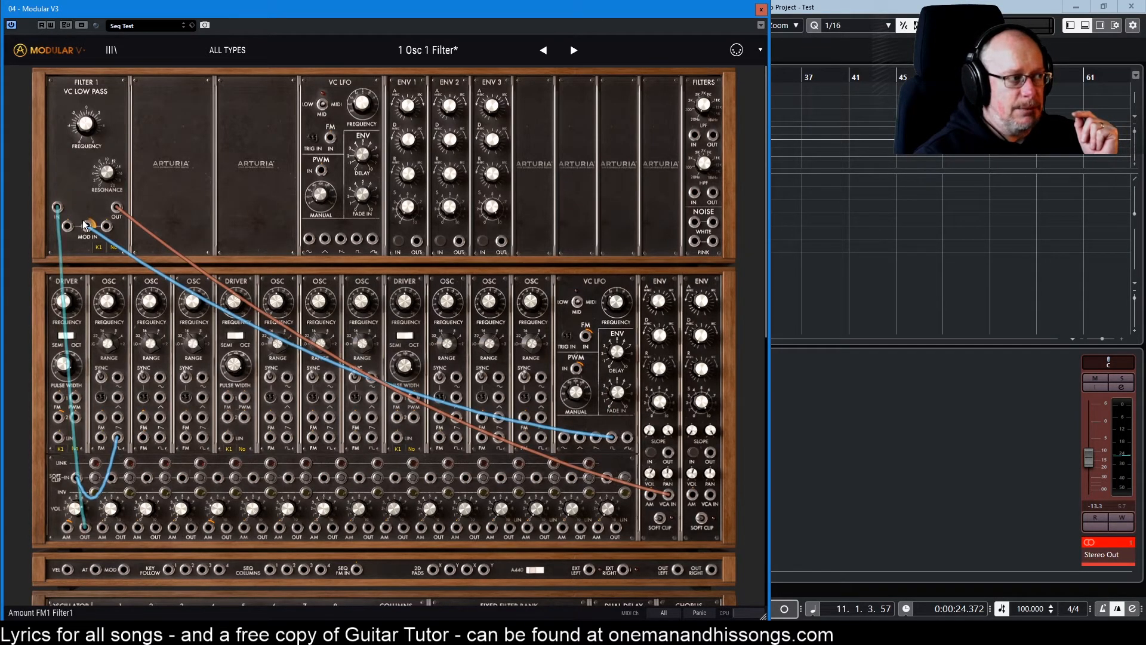
- Disconnect the LFO cable from Filter 1's middle Mod In
drag(86, 225, 203, 173)
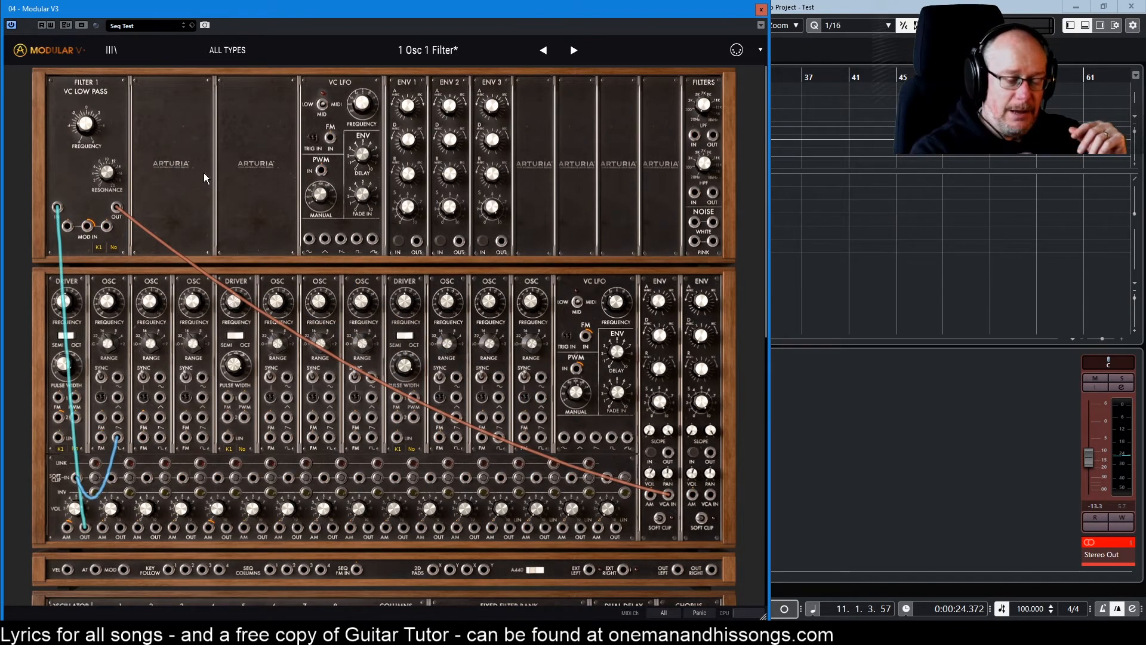